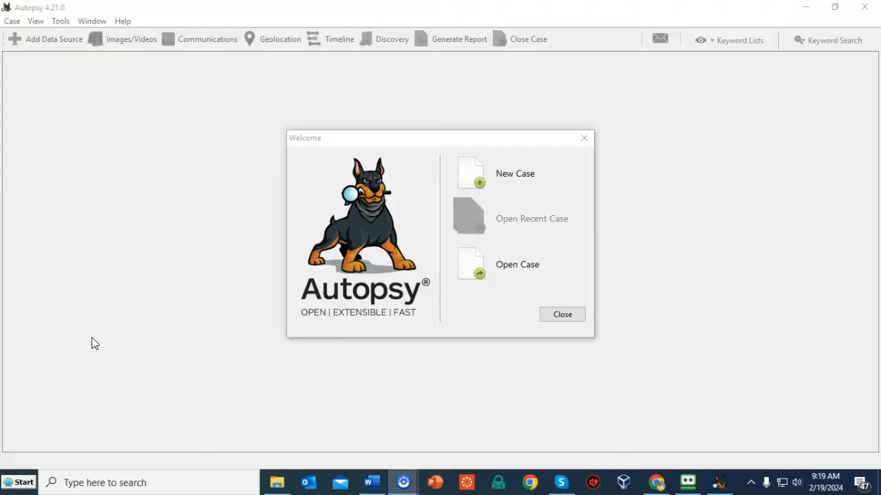
left_click(82, 345)
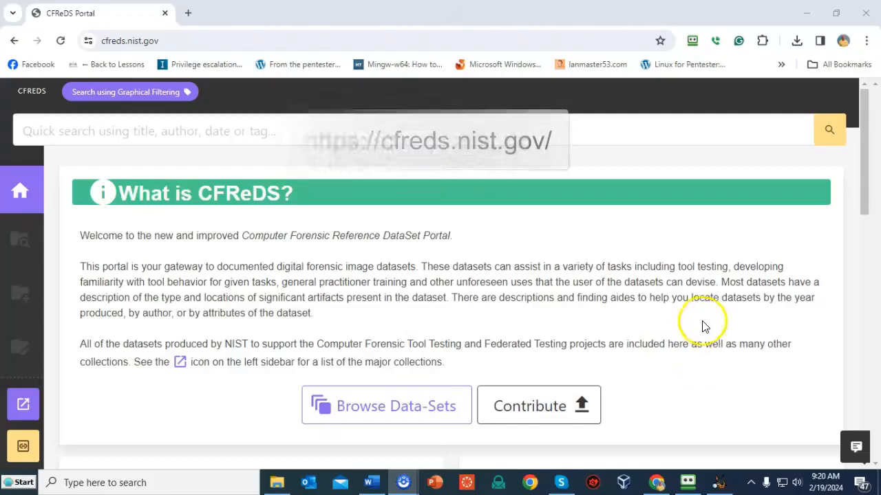
On the CFReDS portal in Chrome, open the popular Hacking Case data set and show the second page of its download links.
scroll(715, 260, "down", 3)
scroll(715, 260, "down", 1)
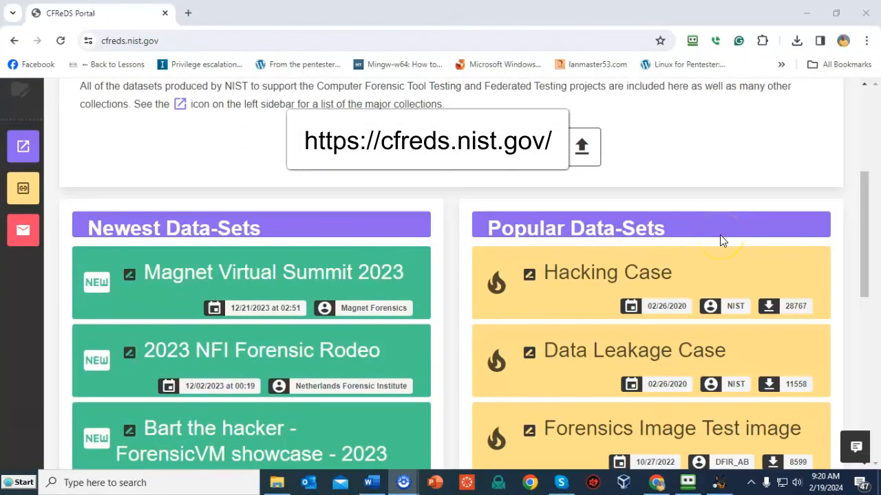
left_click(586, 277)
scroll(603, 263, "down", 8)
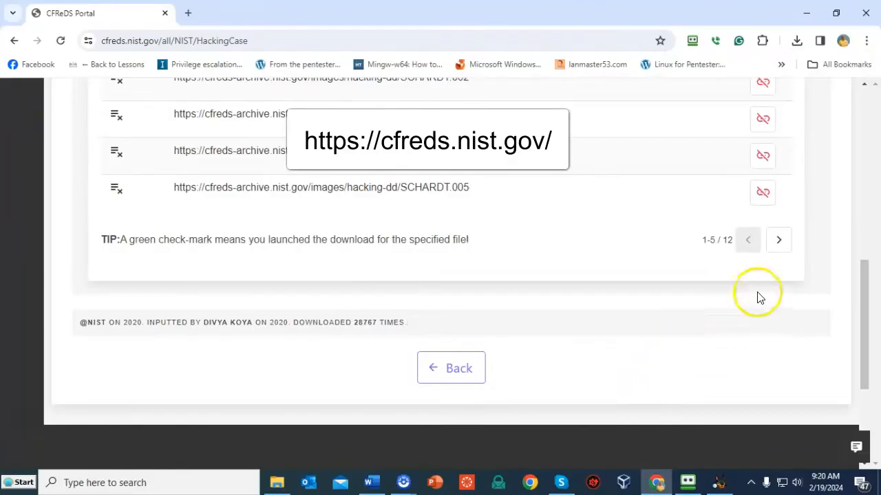
left_click(779, 244)
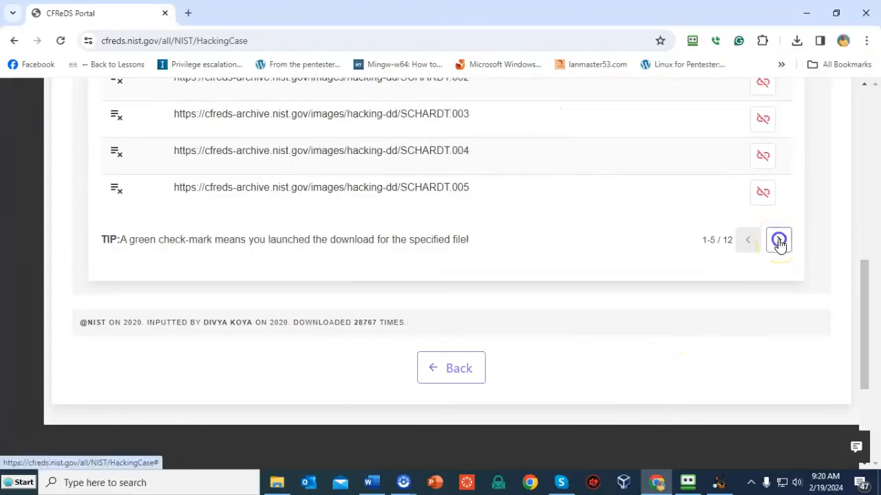
scroll(586, 320, "up", 1)
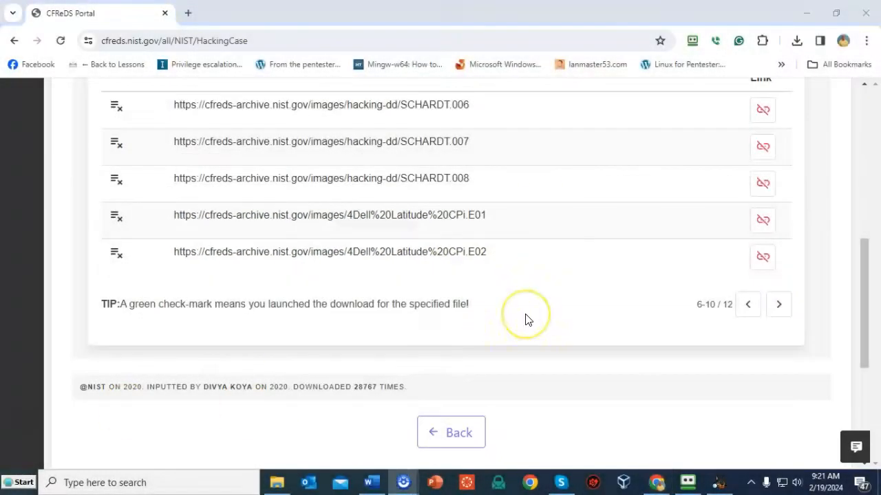
right_click(398, 219)
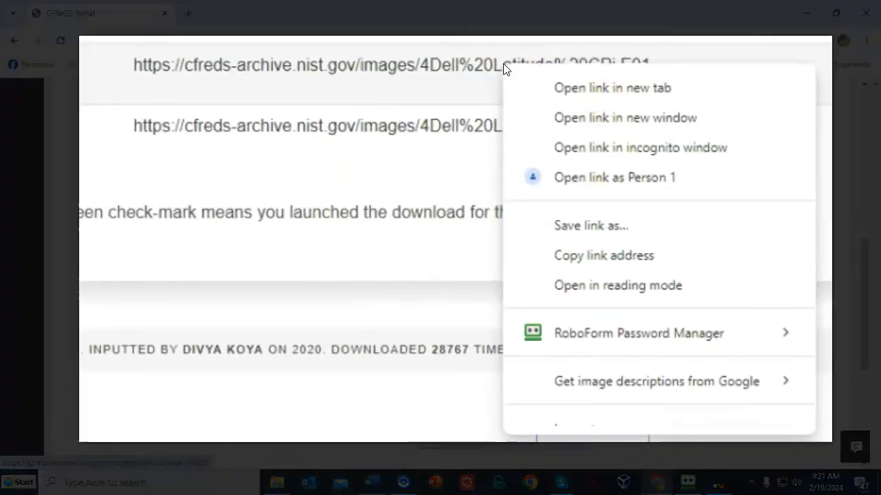
left_click(600, 229)
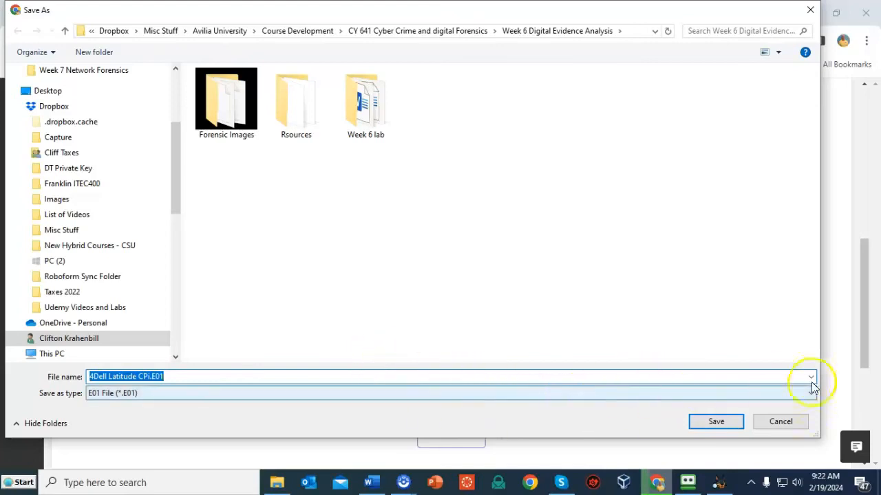
left_click(810, 11)
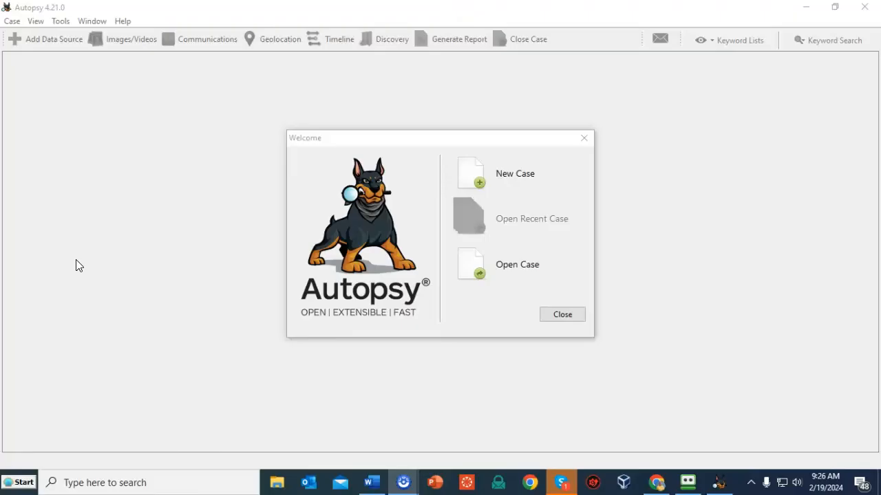
Switch to Autopsy and create a new single-user case named after the suspect, with case number 0001 and the pre-filled examiner details.
left_click(72, 265)
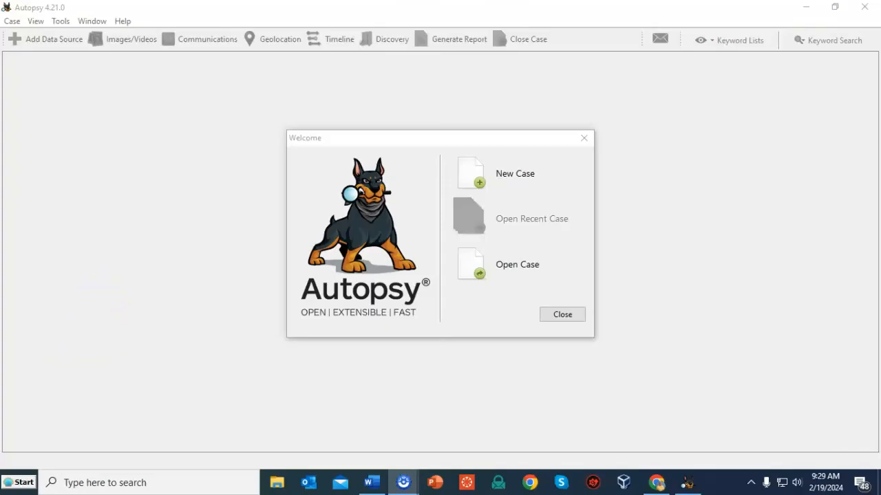
left_click(478, 174)
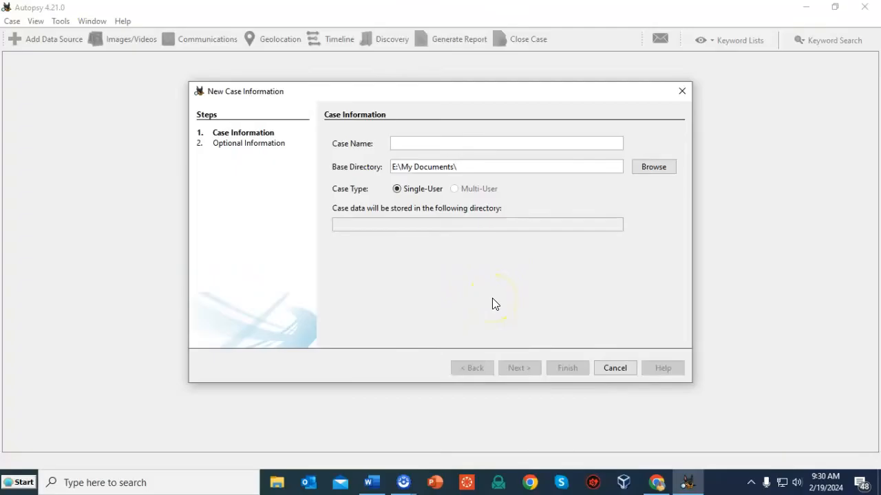
left_click(493, 252)
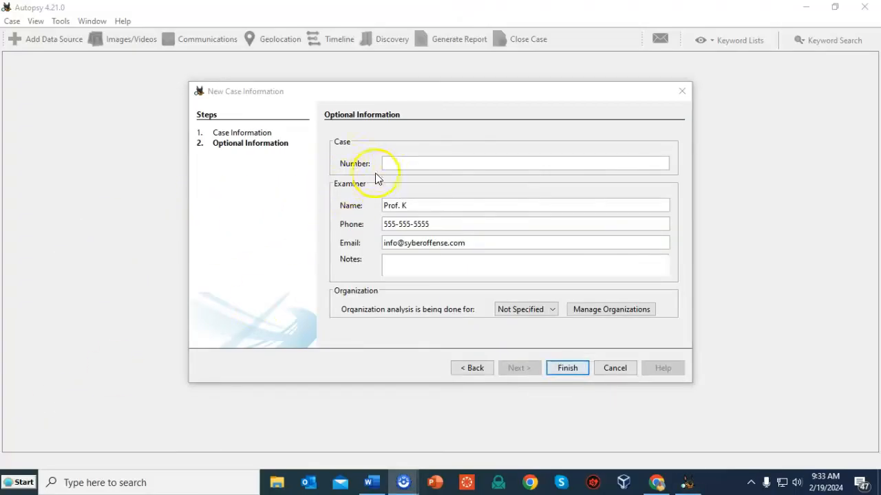
left_click(393, 163)
type("0001")
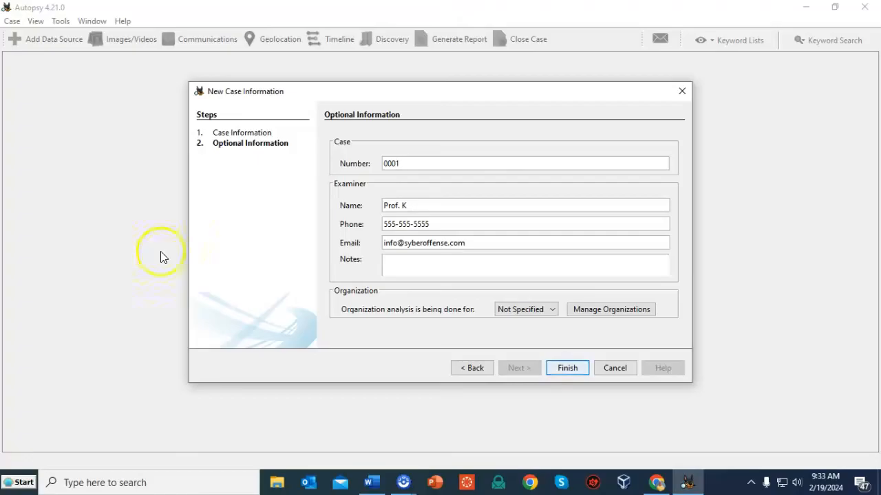
left_click(568, 371)
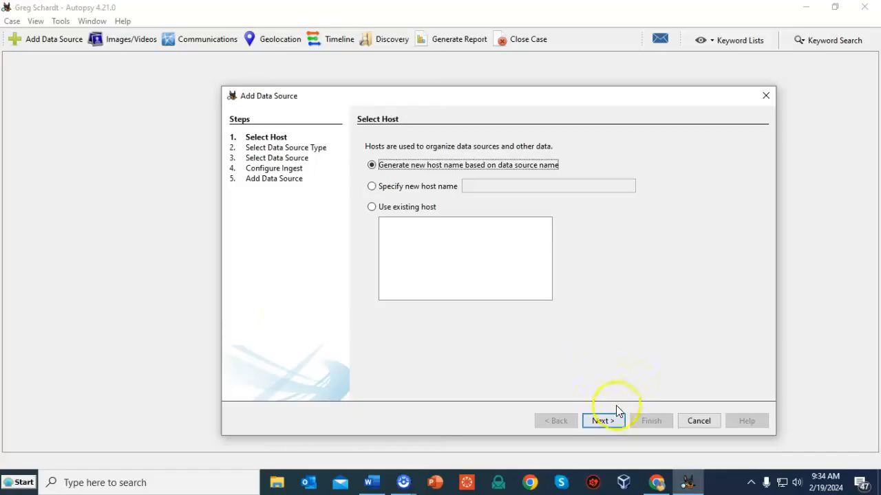
Choose the disk image 4Dell Latitude CPi.E01 from the Forensic Images folder as data source, with a host name generated from the data source.
left_click(603, 422)
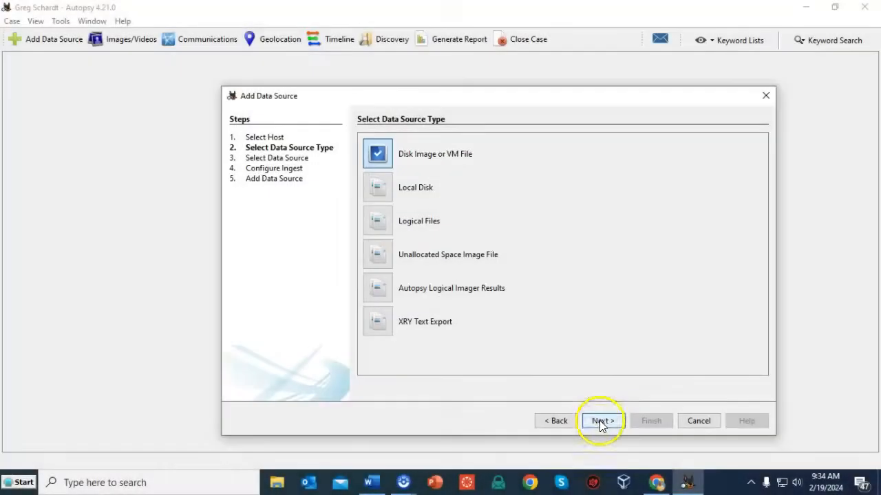
left_click(599, 423)
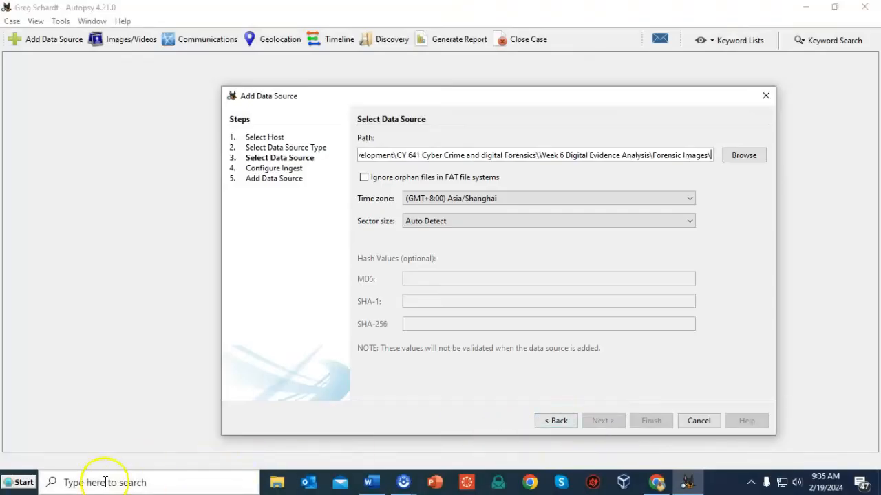
left_click(758, 156)
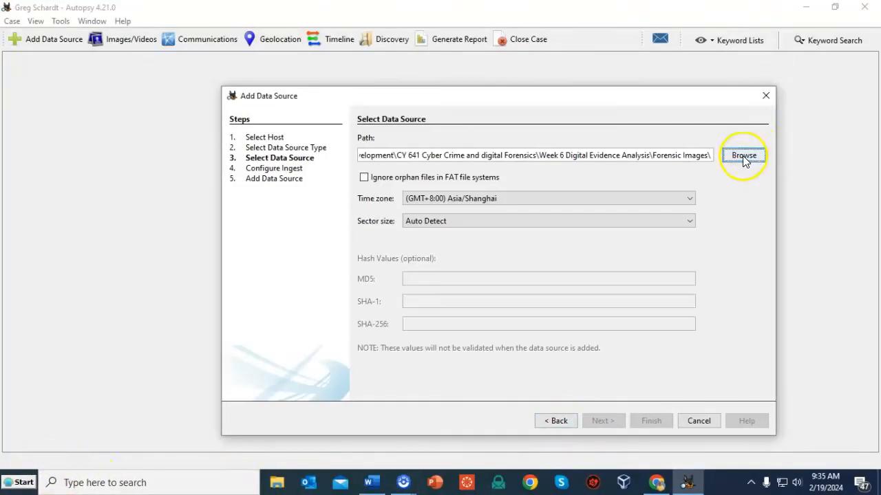
left_click(743, 156)
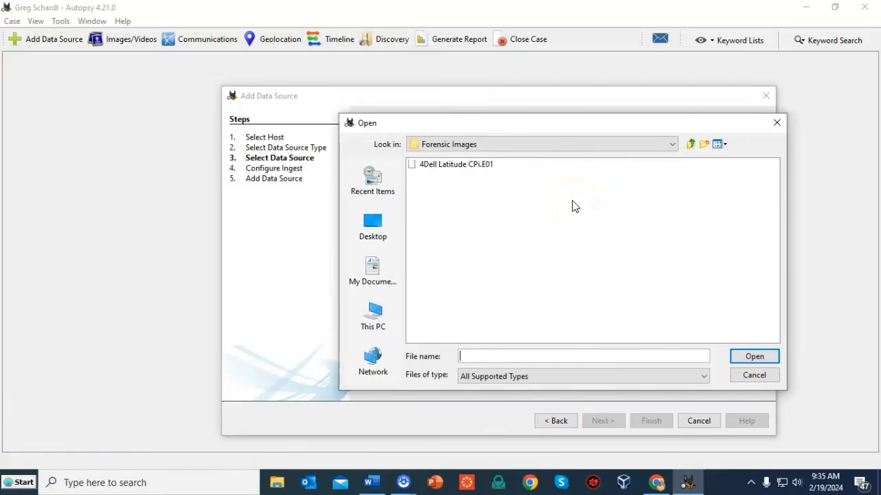
left_click(463, 167)
double_click(463, 169)
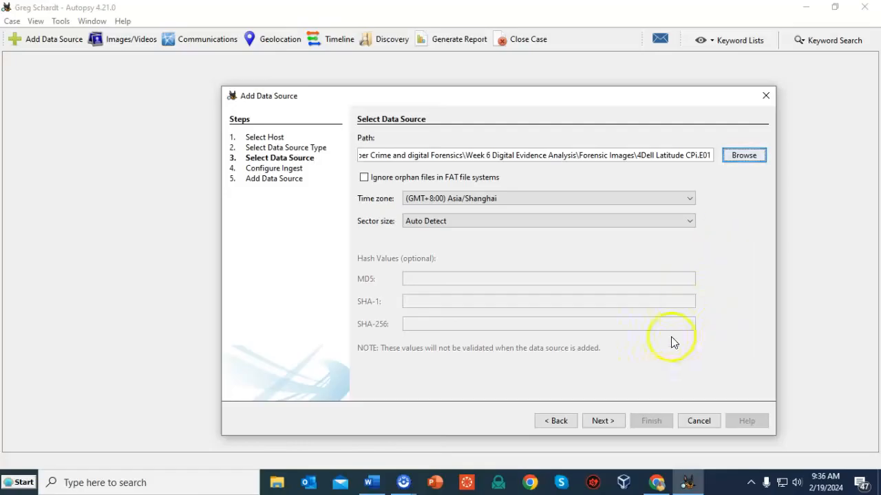
left_click(602, 424)
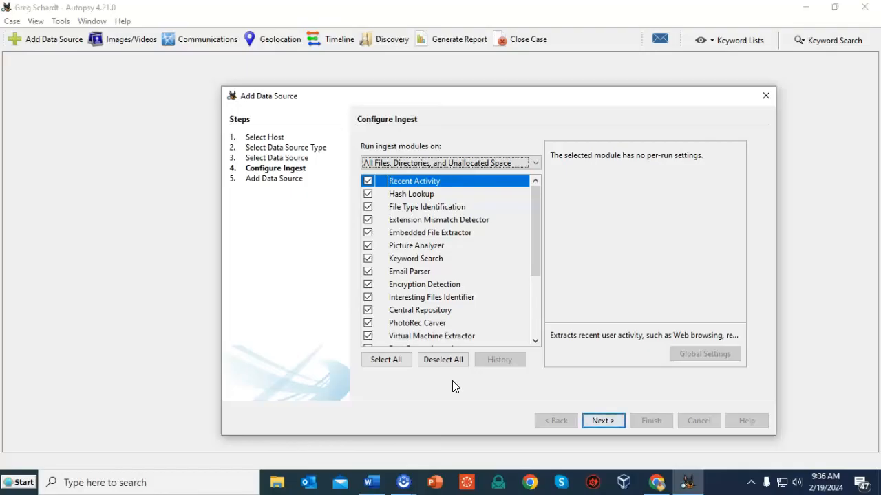
Run the preselected ingest modules on all files, directories and unallocated space, and finish adding the data source.
left_click(601, 423)
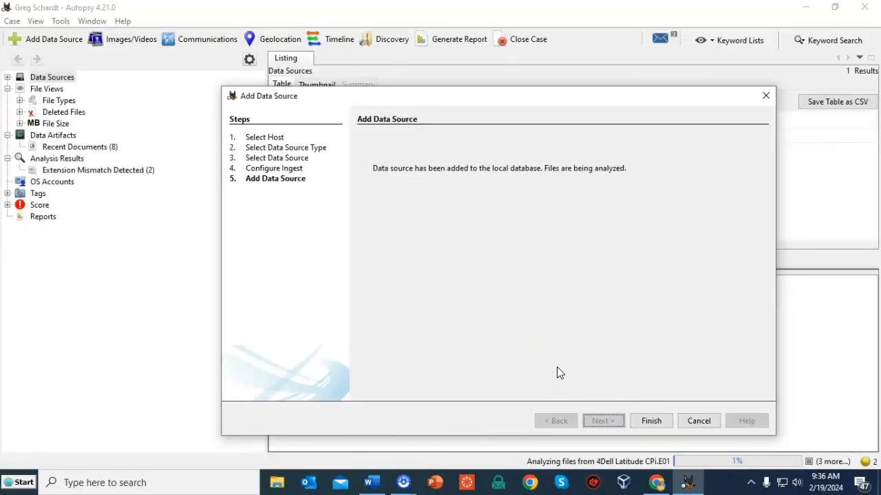
left_click(75, 337)
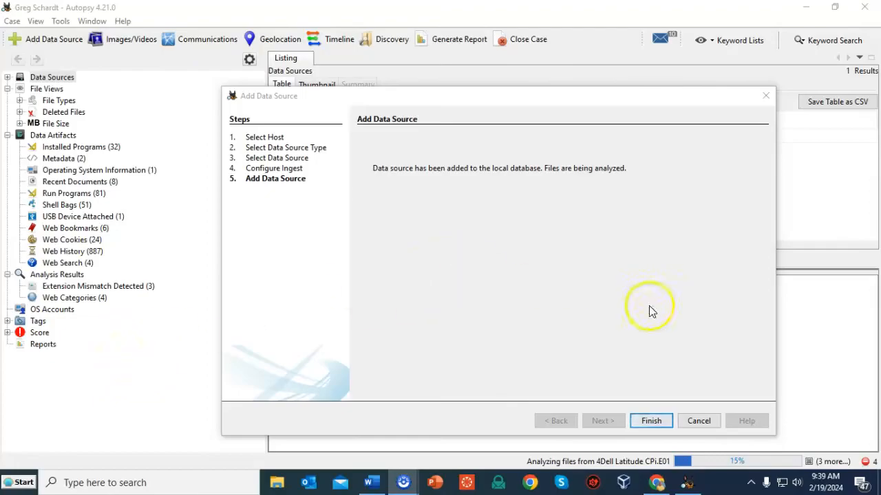
left_click(651, 421)
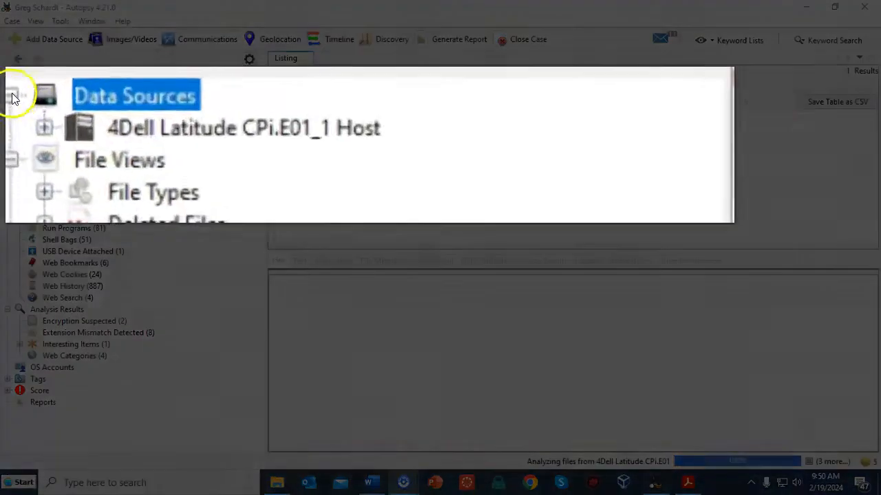
Collapse and re-expand Data Sources, and list the contents of the 4Dell Latitude CPi.E01_1 Host.
left_click(9, 92)
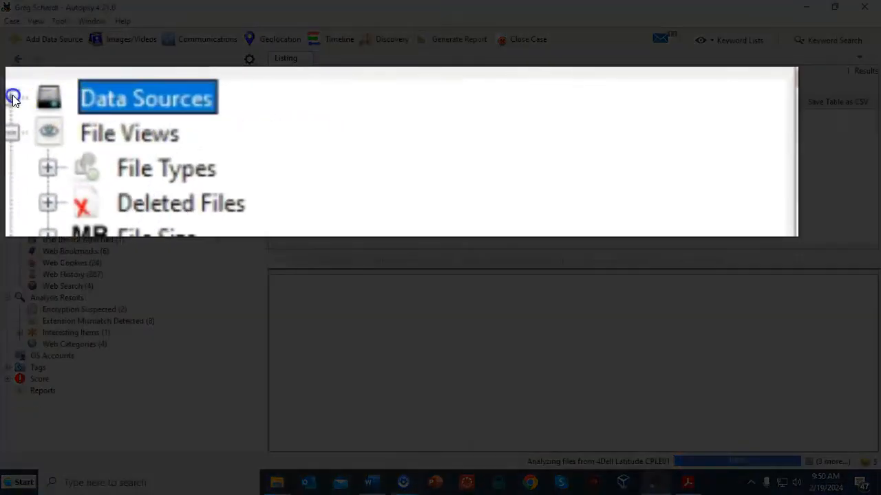
double_click(143, 114)
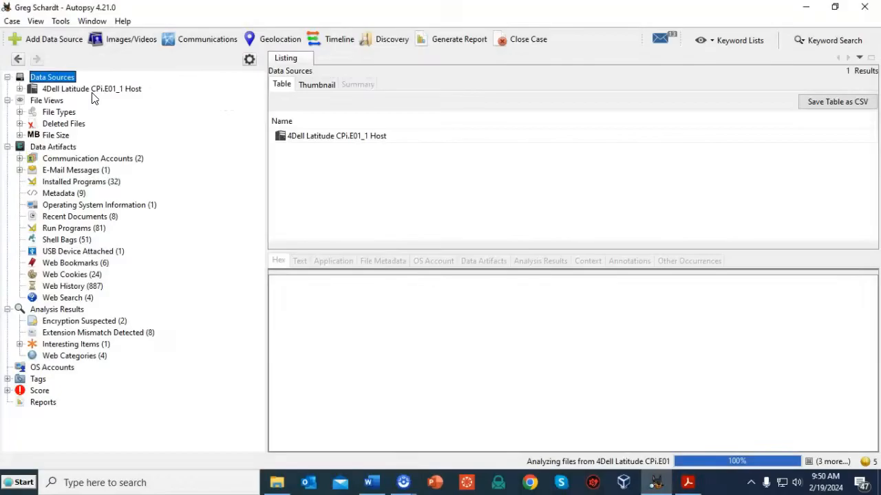
left_click(91, 89)
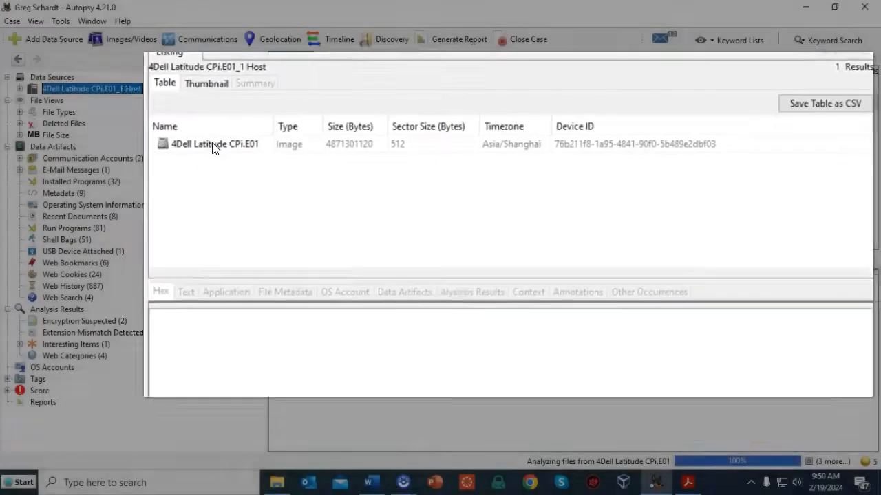
View the file metadata of the 4Dell Latitude CPi.E01 image and highlight its MD5 hash.
left_click(312, 135)
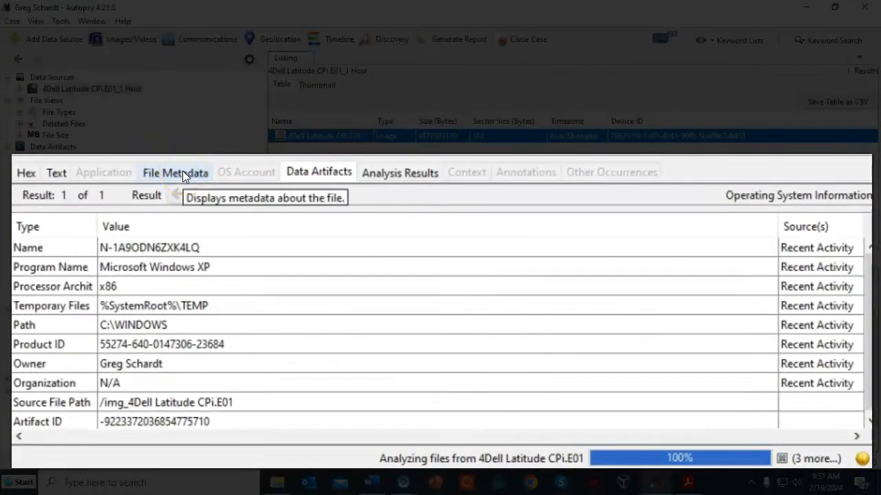
left_click(183, 172)
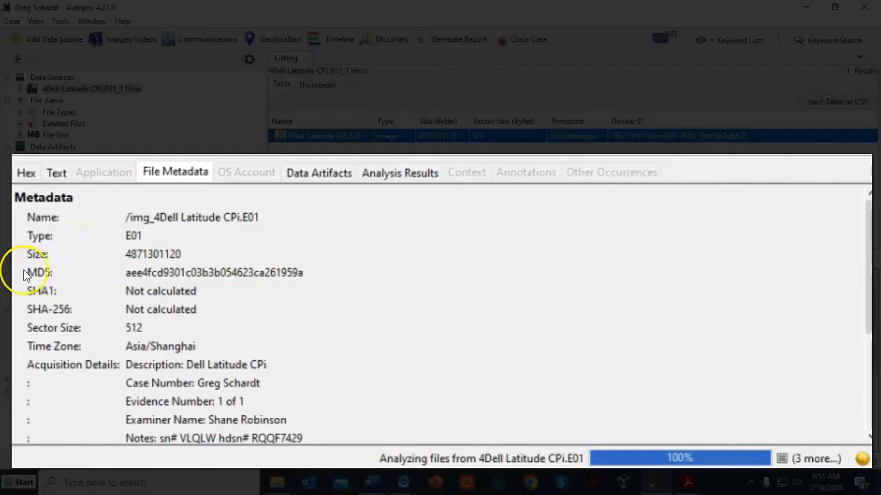
left_click_drag(24, 274, 355, 277)
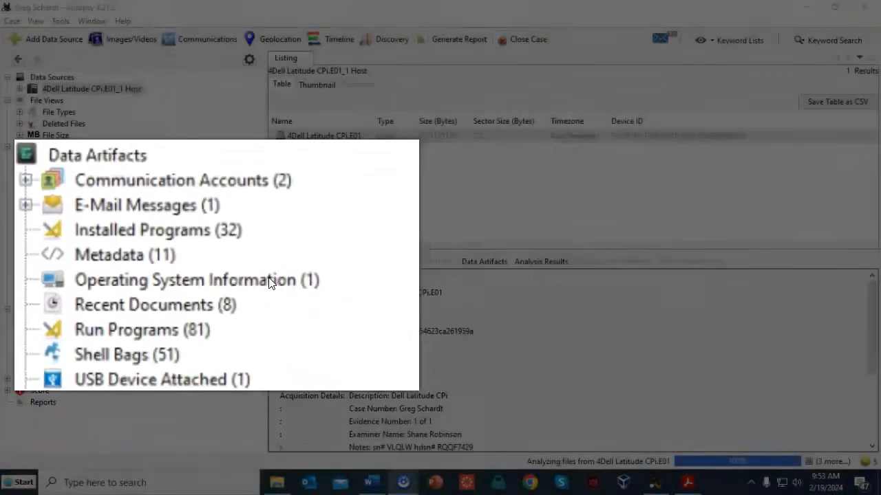
View the details of the image's Operating System Information record among the data artifacts.
left_click(135, 206)
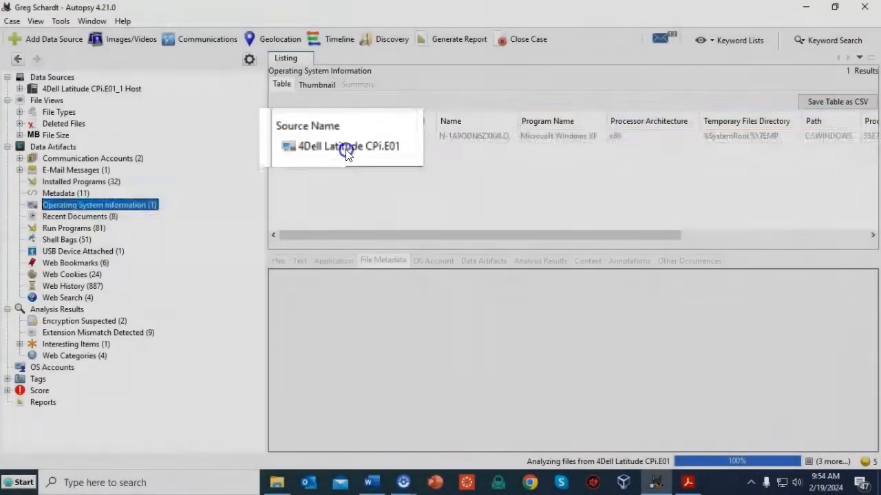
left_click(321, 139)
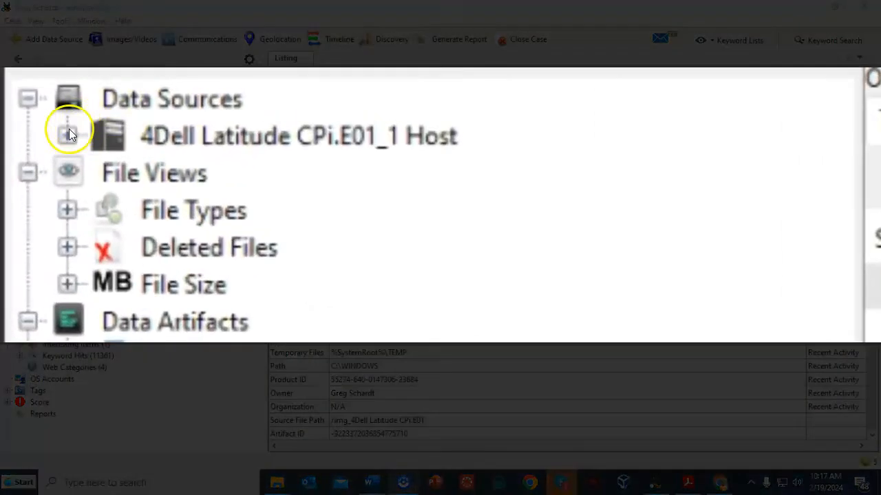
Expand the host and its 4Dell Latitude CPi.E01 image, and browse the folders of the NTFS volume vol2.
left_click(68, 134)
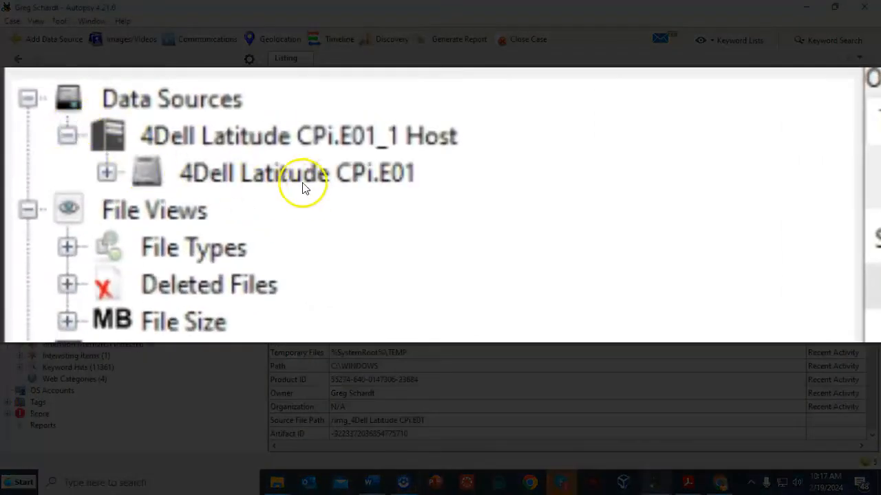
left_click(109, 170)
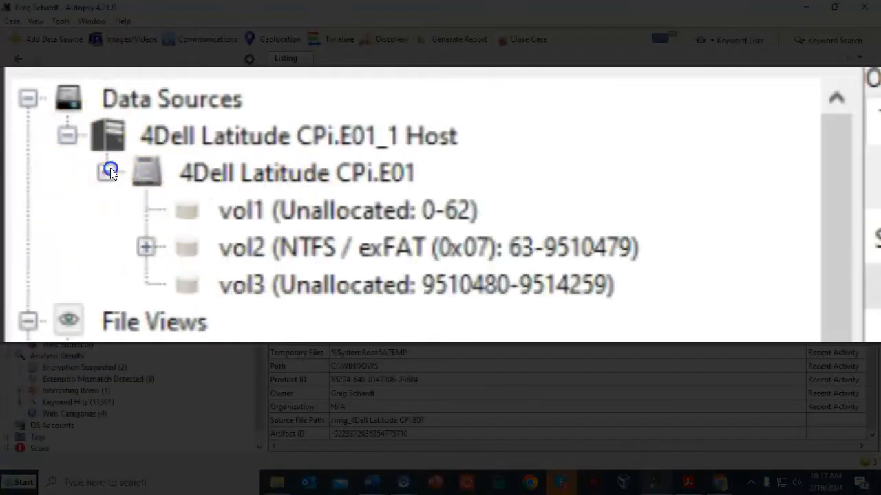
left_click(420, 241)
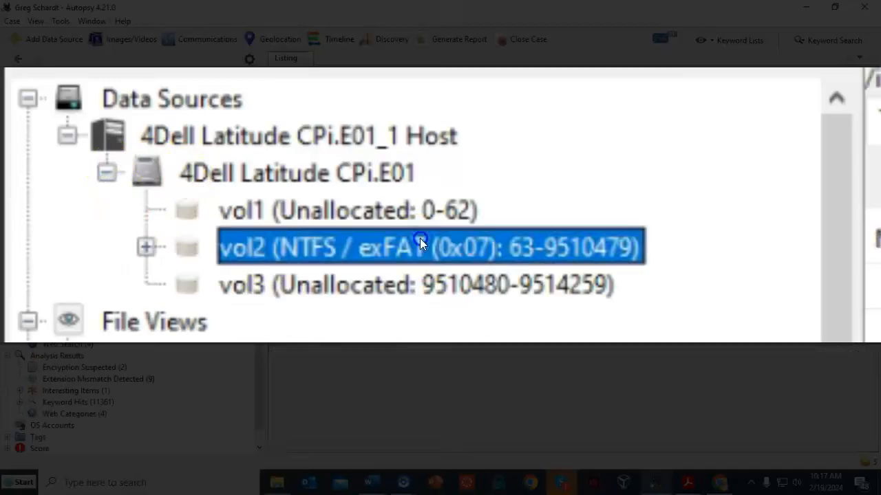
scroll(352, 172, "down", 1)
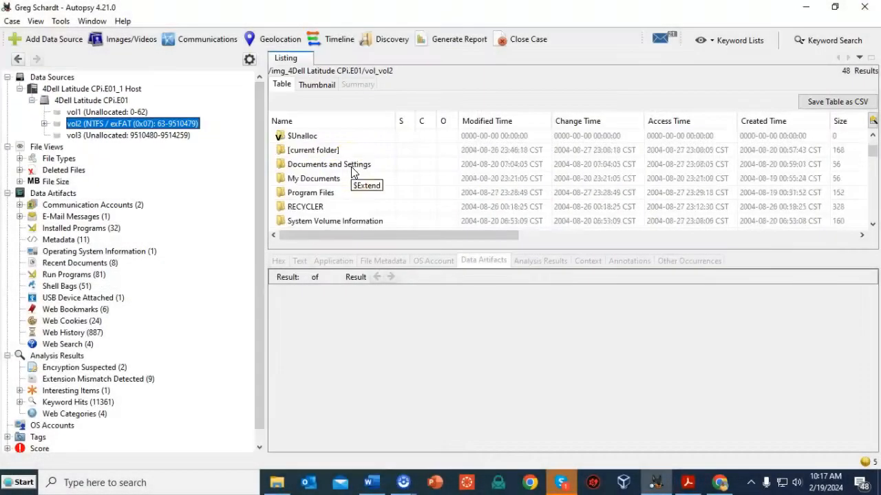
scroll(353, 172, "down", 1)
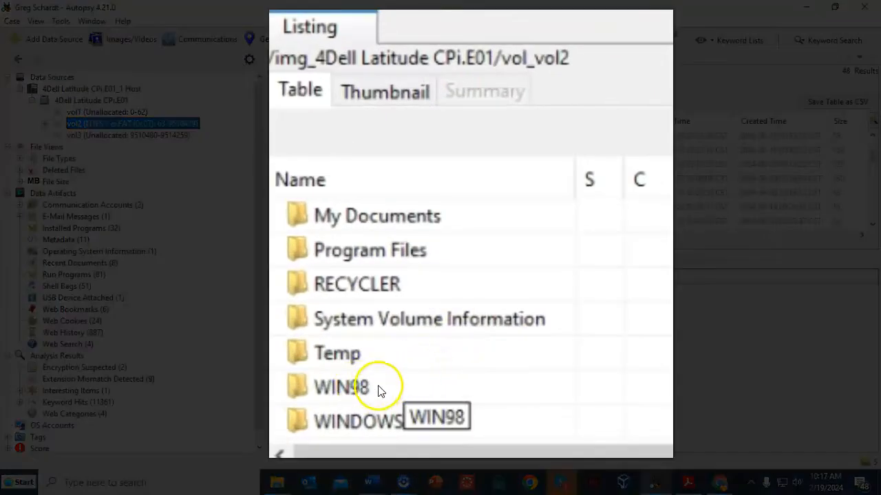
View the file metadata of the WINDOWS folder in vol2 and locate its created timestamp.
left_click(365, 422)
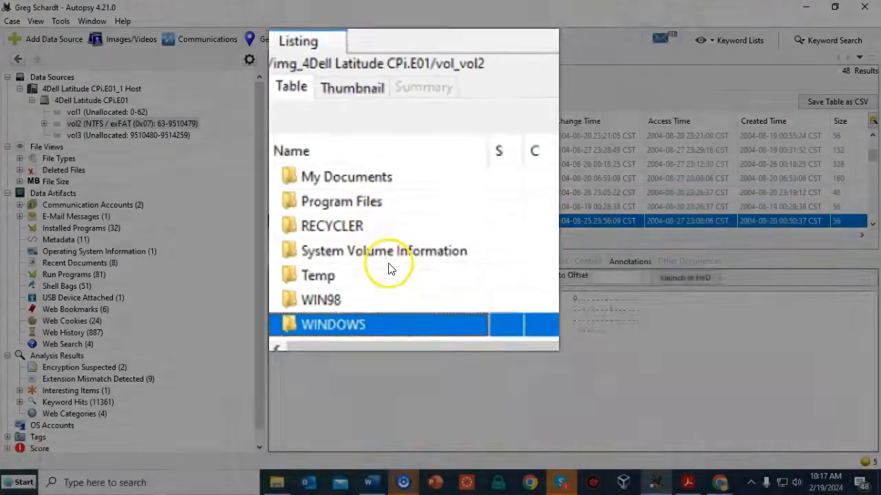
left_click(388, 261)
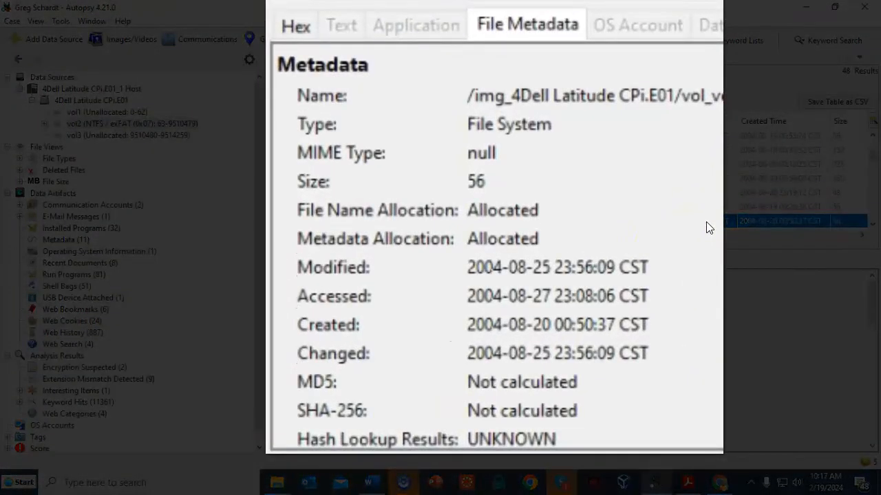
left_click(535, 330)
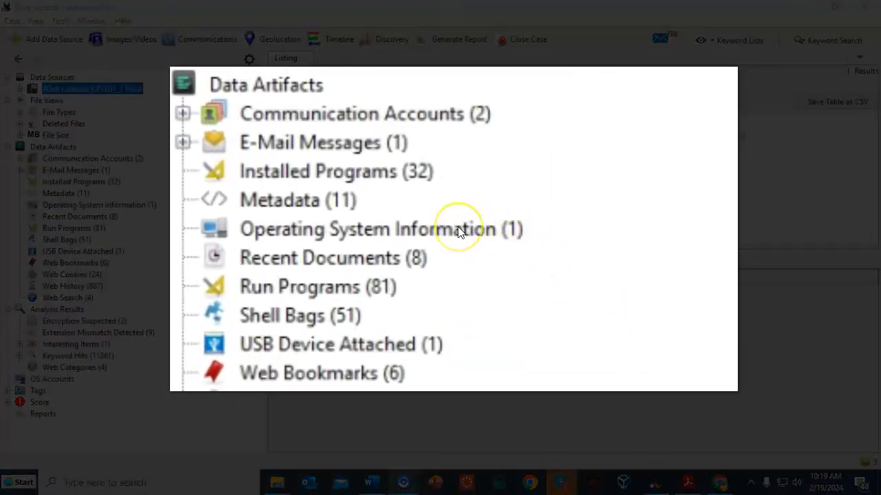
View the Operating System Information record of 4Dell Latitude CPi.E01 and locate its computer name value.
left_click(431, 227)
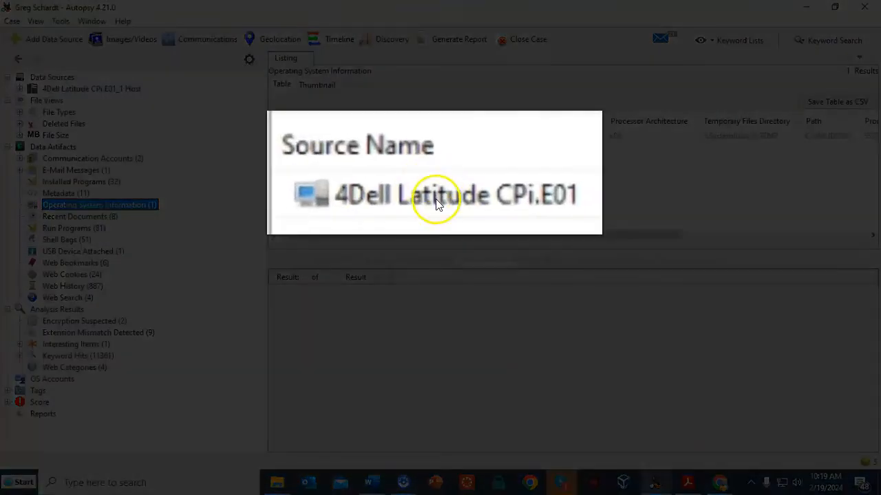
left_click(323, 138)
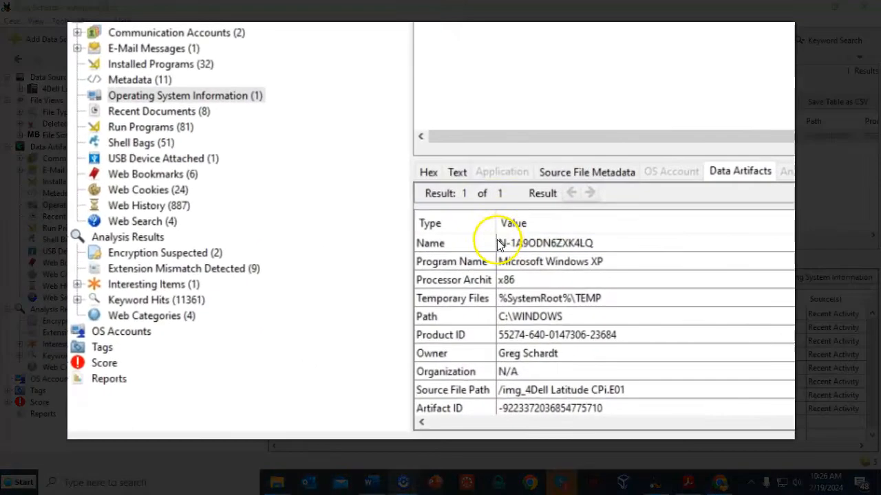
left_click(500, 246)
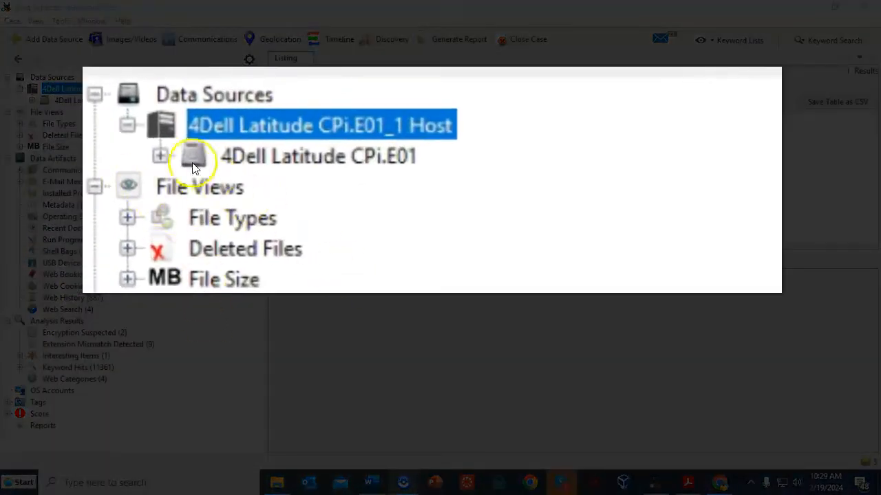
Expand the 4Dell Latitude CPi.E01 image, list the contents of vol2 and open its WINDOWS folder.
left_click(167, 153)
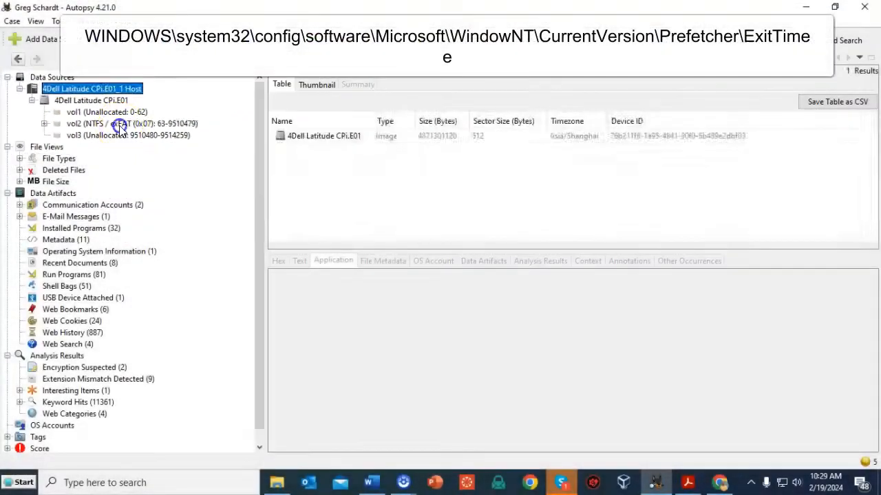
left_click(120, 126)
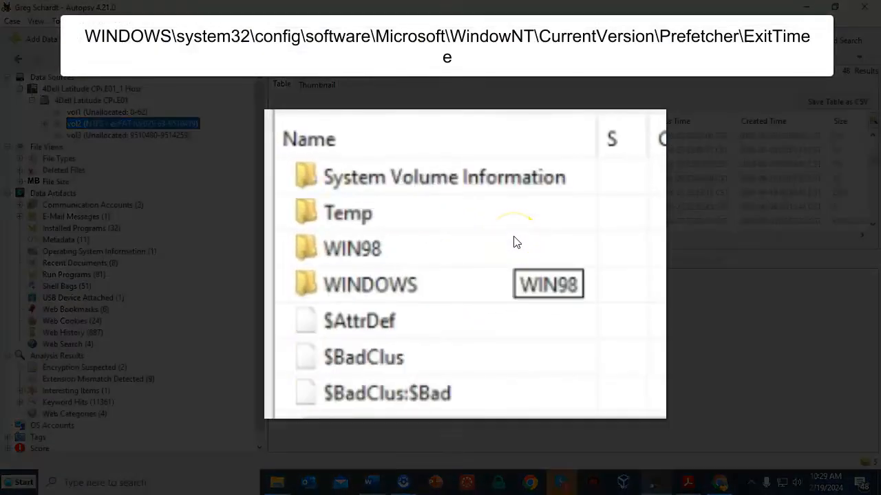
scroll(515, 241, "down", 1)
scroll(494, 249, "up", 1)
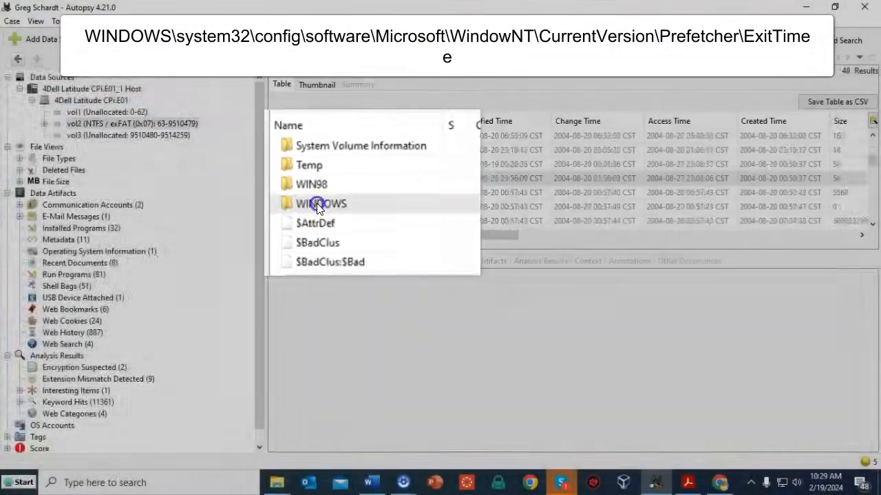
double_click(304, 202)
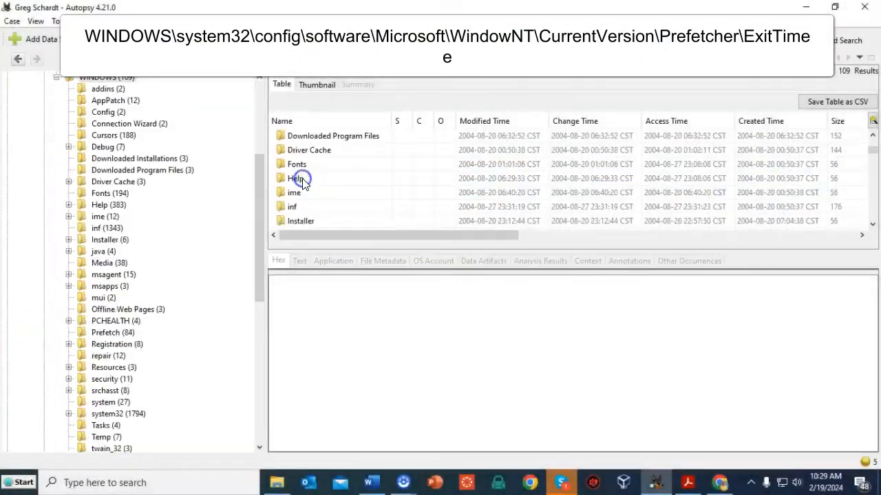
Open the system32 folder inside WINDOWS and its config subfolder.
scroll(435, 150, "down", 4)
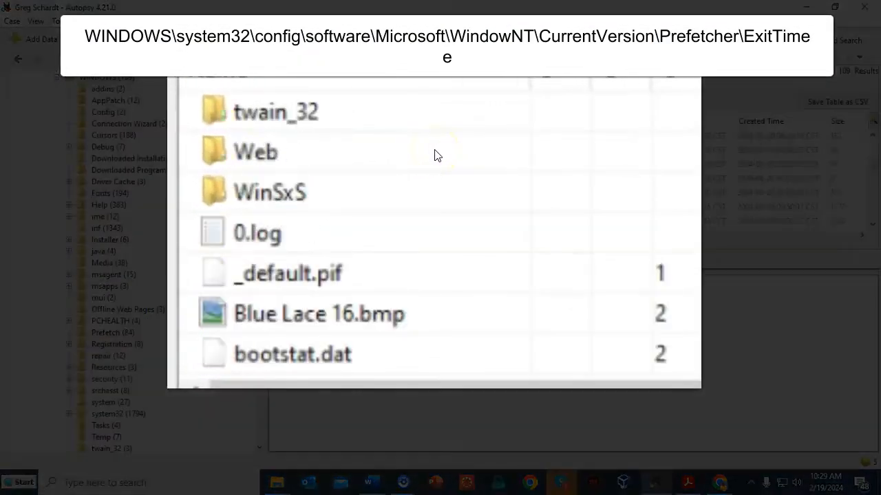
scroll(435, 150, "up", 2)
scroll(434, 155, "down", 1)
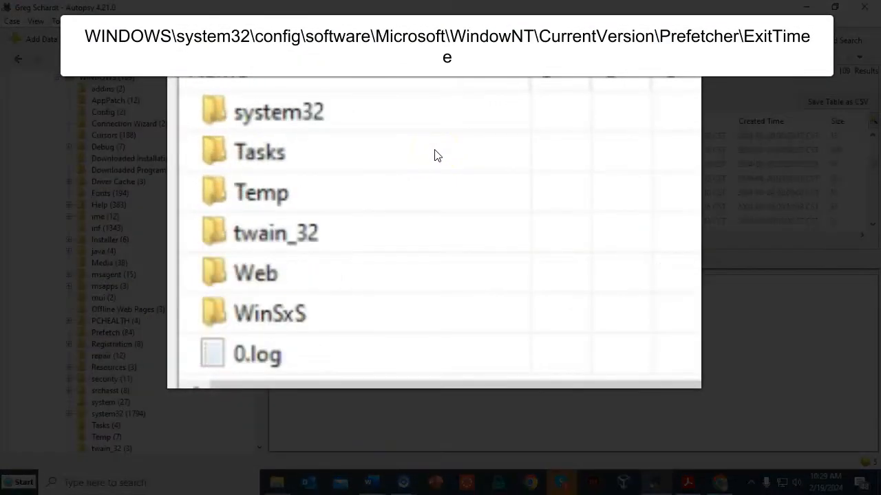
double_click(272, 110)
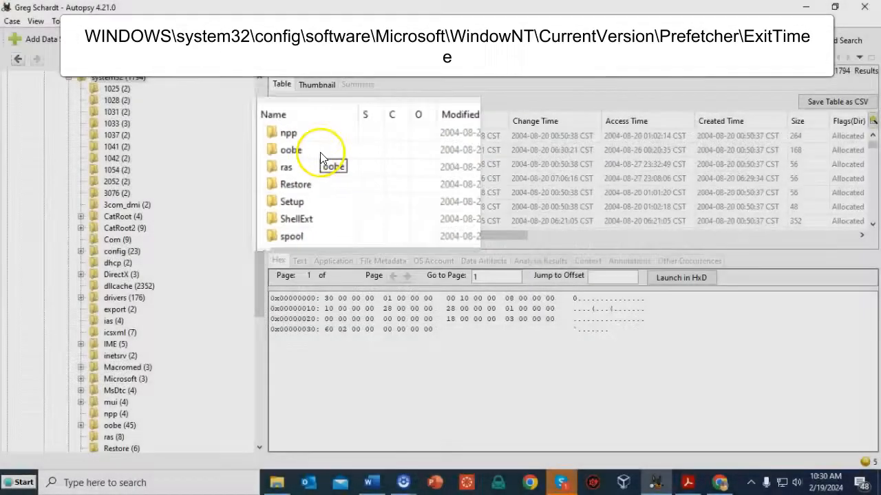
scroll(351, 211, "up", 1)
scroll(351, 211, "up", 7)
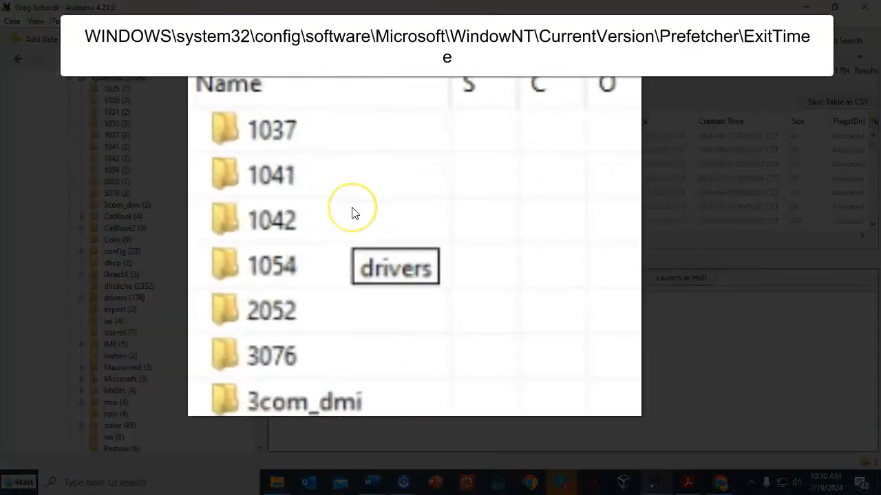
scroll(352, 213, "down", 2)
double_click(296, 312)
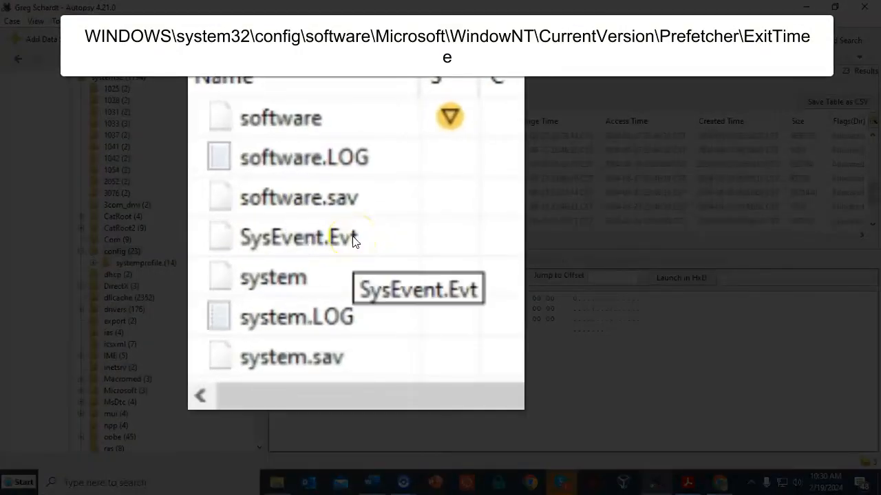
Select the software registry hive in the config folder and expand its Microsoft key.
left_click(296, 119)
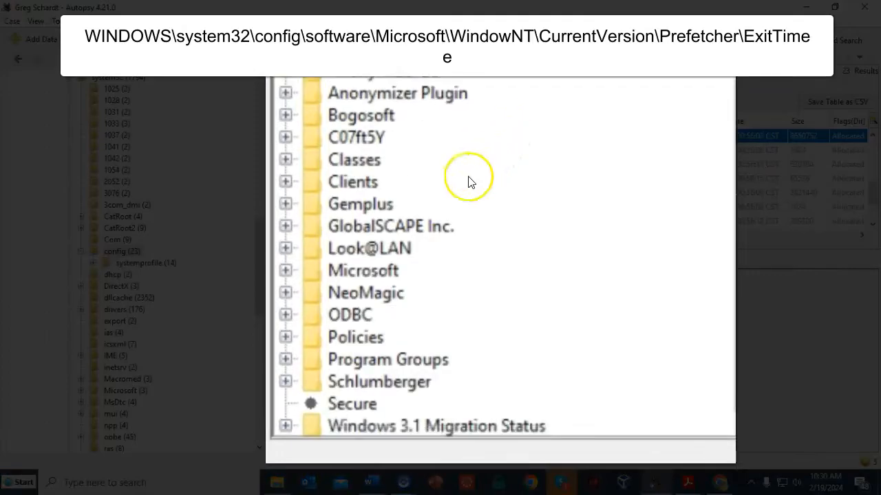
scroll(409, 275, "up", 1)
double_click(364, 281)
Expand the Windows NT key under Microsoft and its CurrentVersion subkey.
scroll(550, 169, "down", 7)
scroll(554, 170, "down", 15)
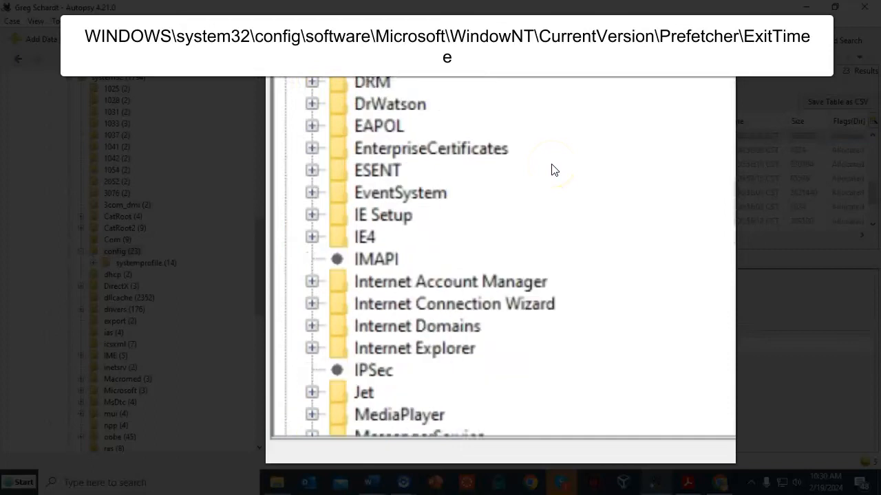
scroll(553, 172, "down", 2)
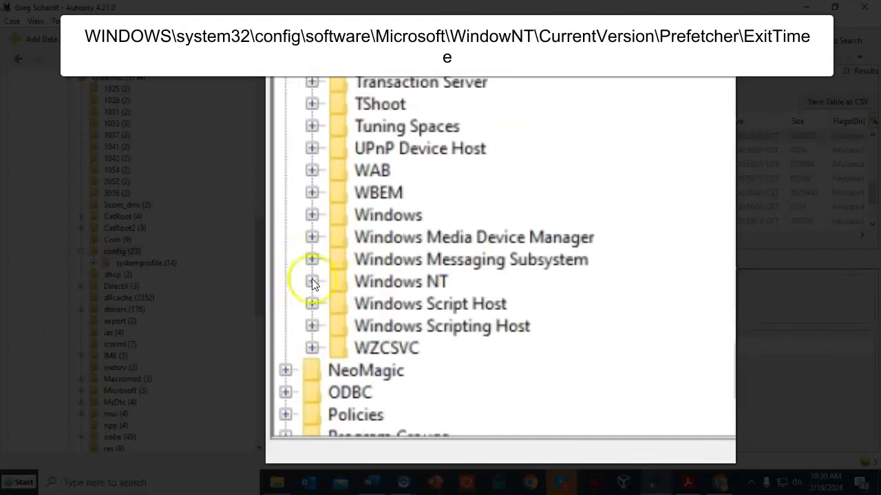
left_click(311, 281)
left_click(463, 304)
double_click(463, 302)
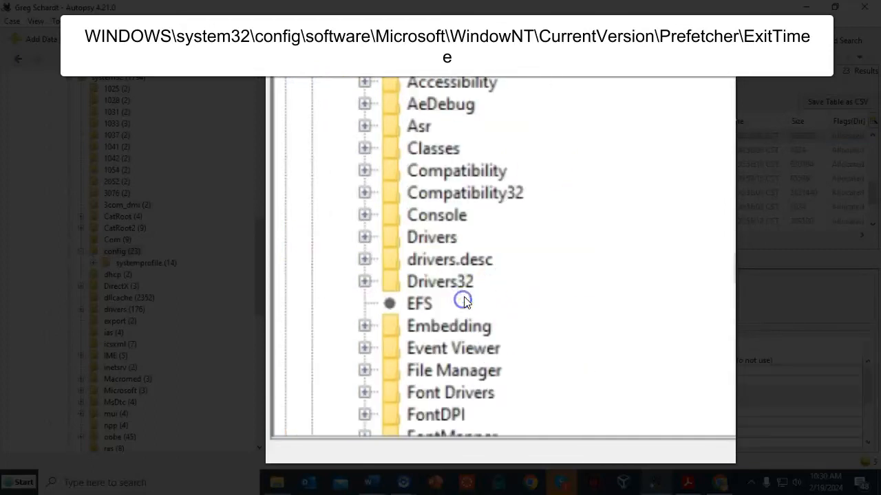
Expand the Prefetcher key under CurrentVersion and view its ExitTime value.
scroll(566, 206, "down", 10)
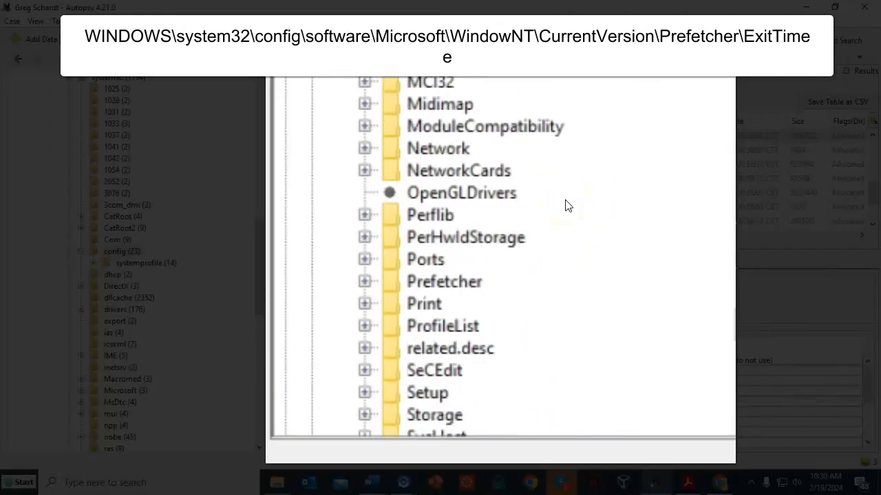
double_click(463, 280)
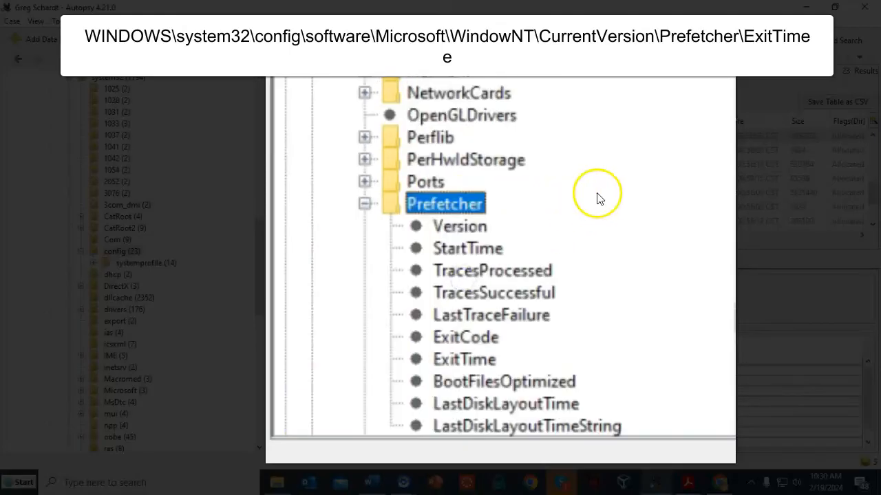
scroll(597, 199, "down", 1)
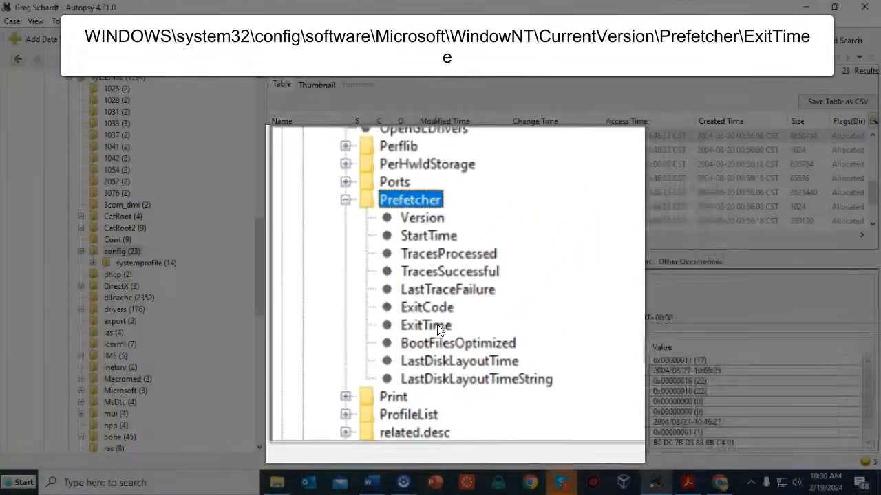
left_click(364, 384)
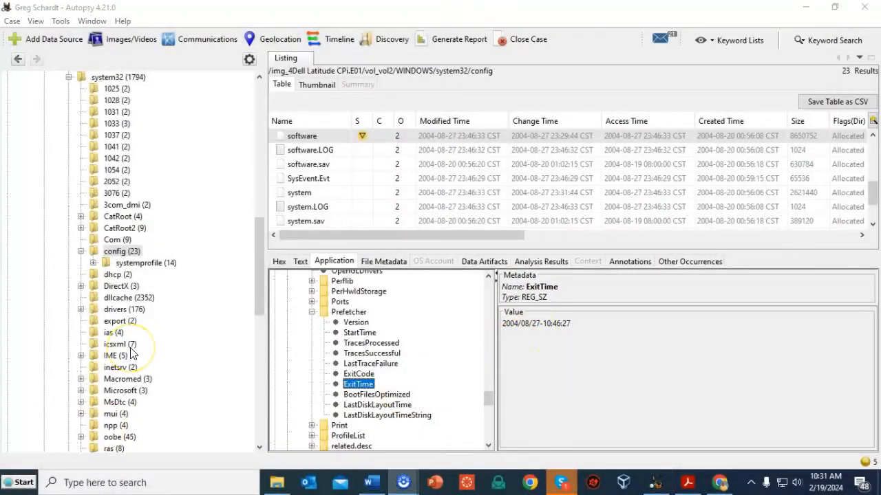
Collapse vol2 and the 4Dell Latitude CPi.E01 image in the data sources tree.
left_click_drag(258, 307, 272, 167)
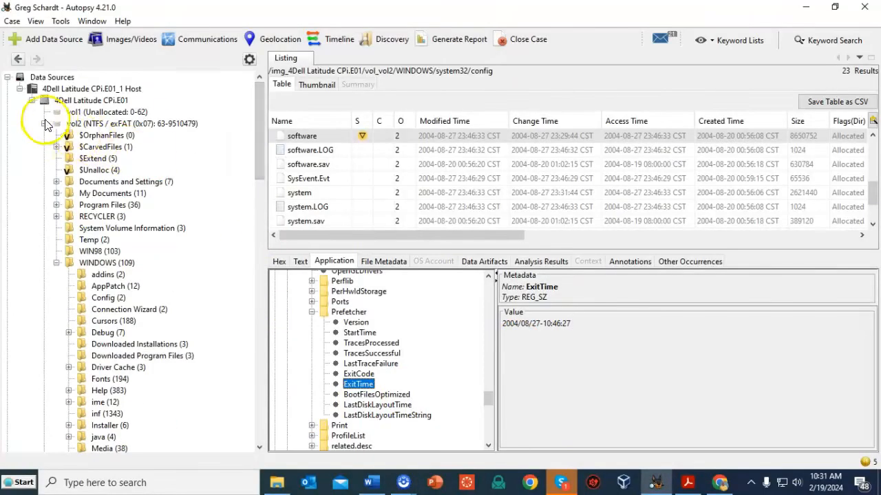
left_click(44, 124)
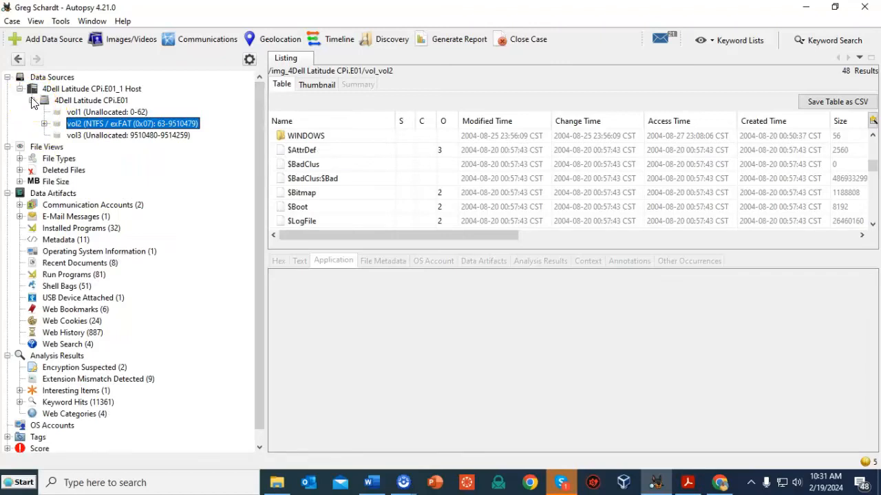
left_click(32, 100)
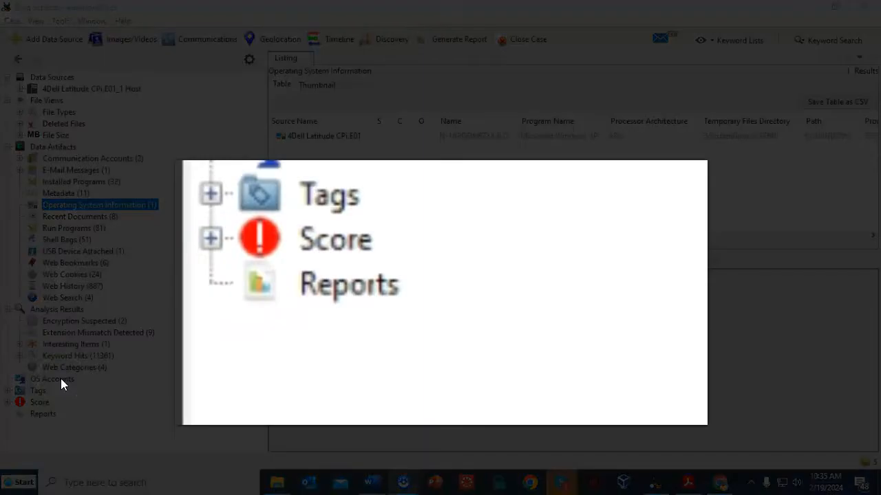
List the OS accounts and view the details of the Guest and Administrator accounts.
left_click(60, 378)
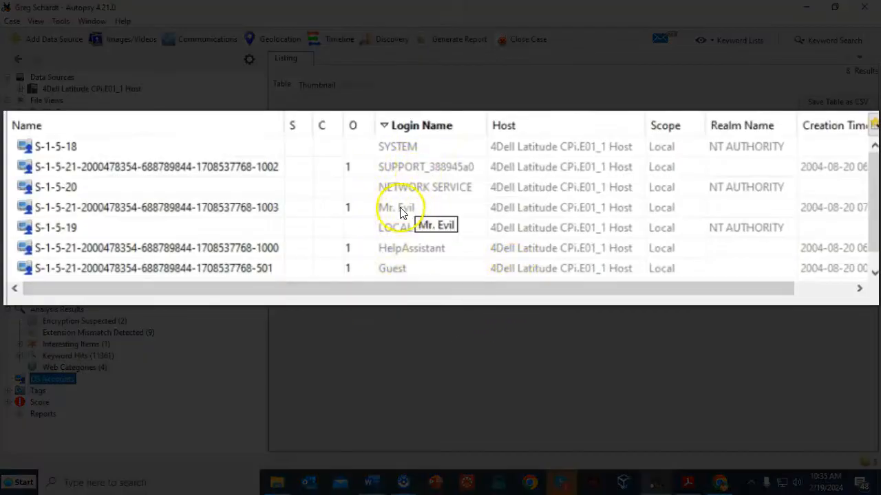
left_click(399, 270)
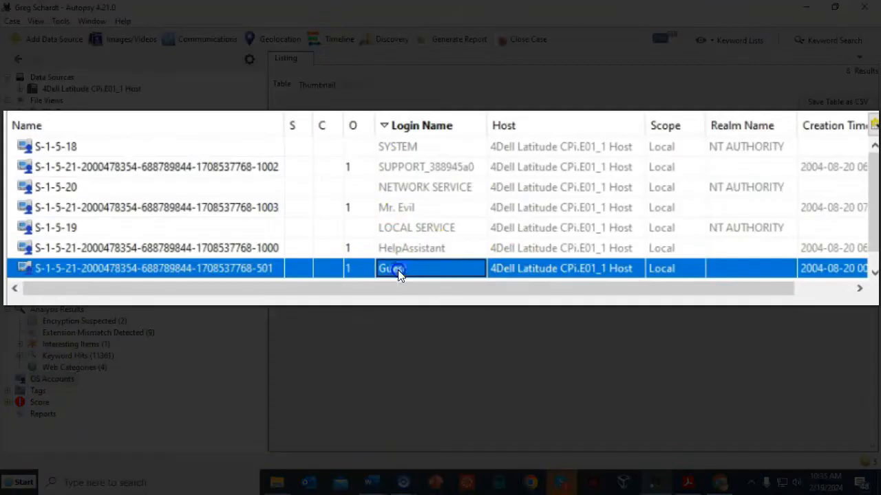
scroll(520, 217, "down", 1)
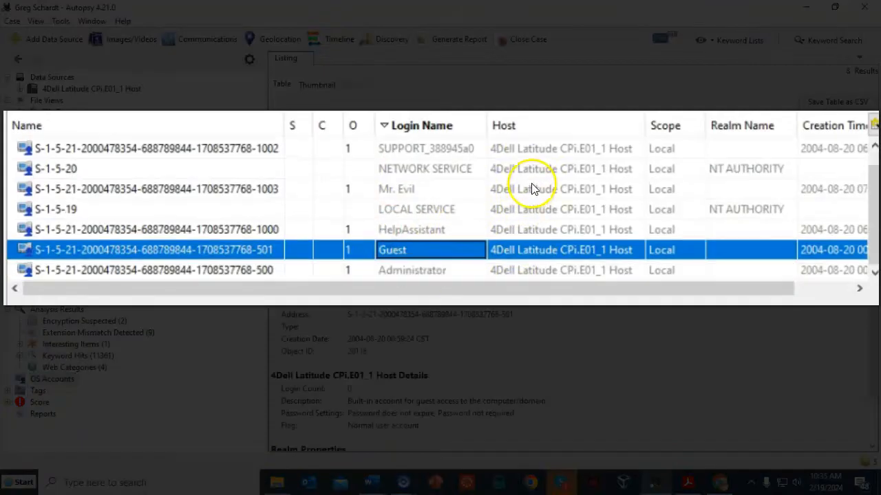
left_click(442, 270)
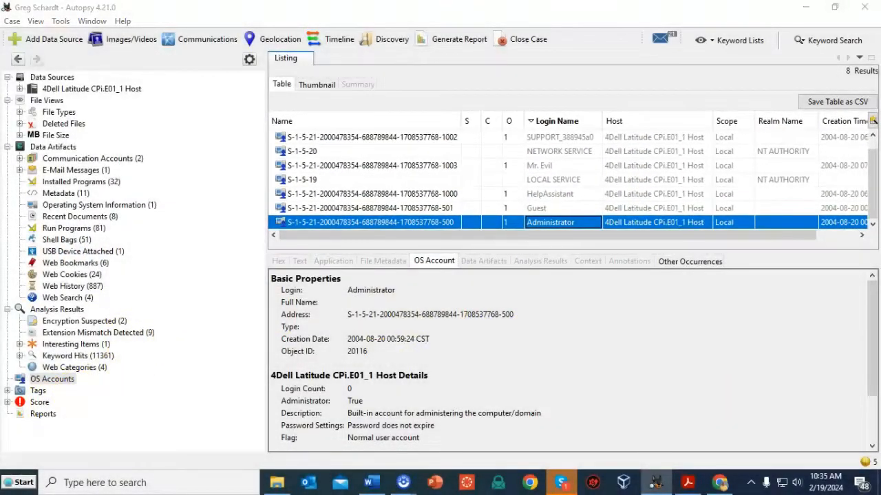
left_click(150, 384)
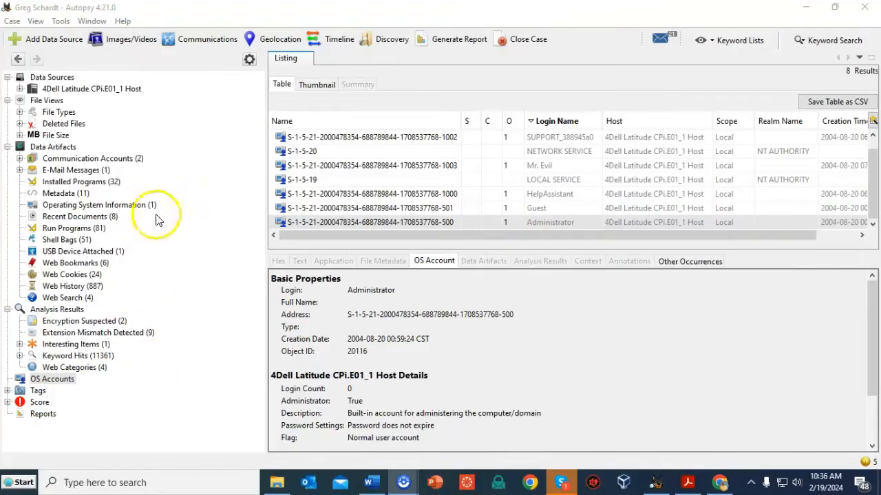
Expand the 4Dell Latitude CPi.E01 host and image, list the contents of vol2 and open its WINDOWS folder.
left_click(19, 89)
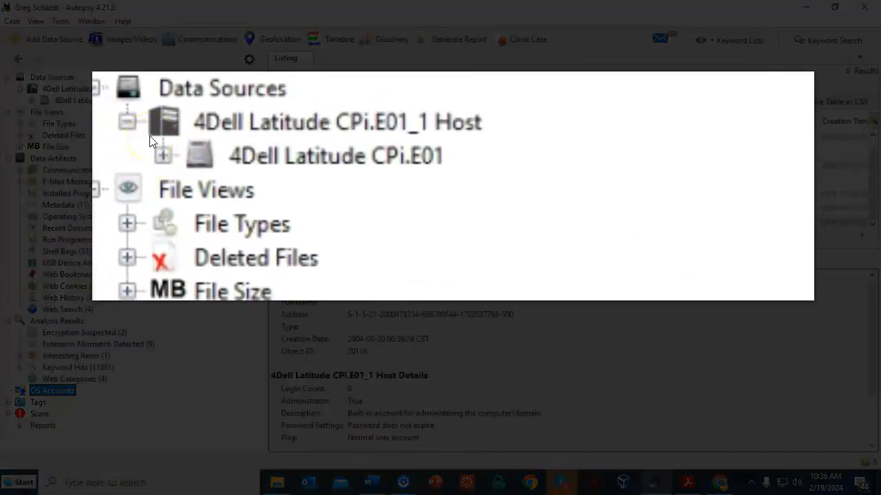
left_click(26, 94)
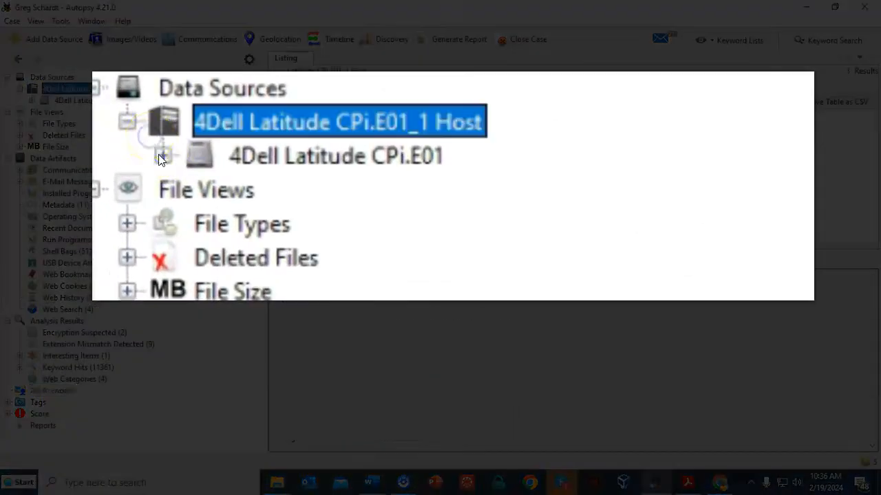
left_click(31, 102)
left_click(135, 129)
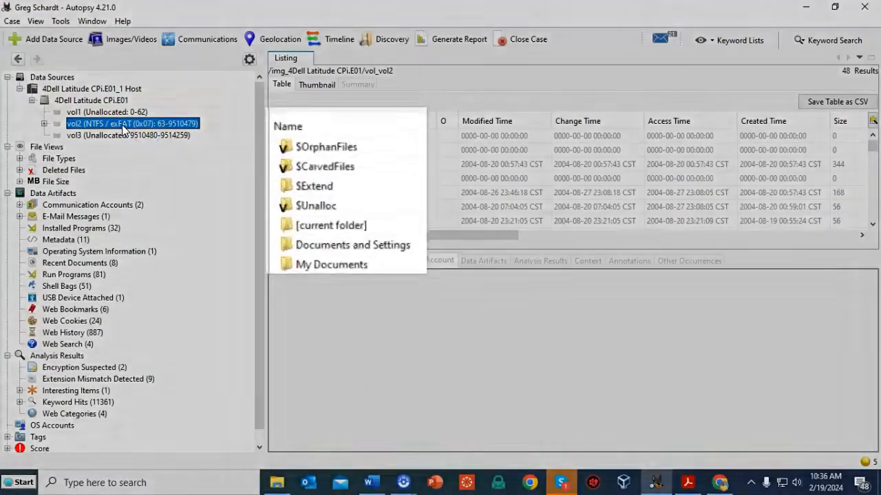
scroll(412, 248, "down", 2)
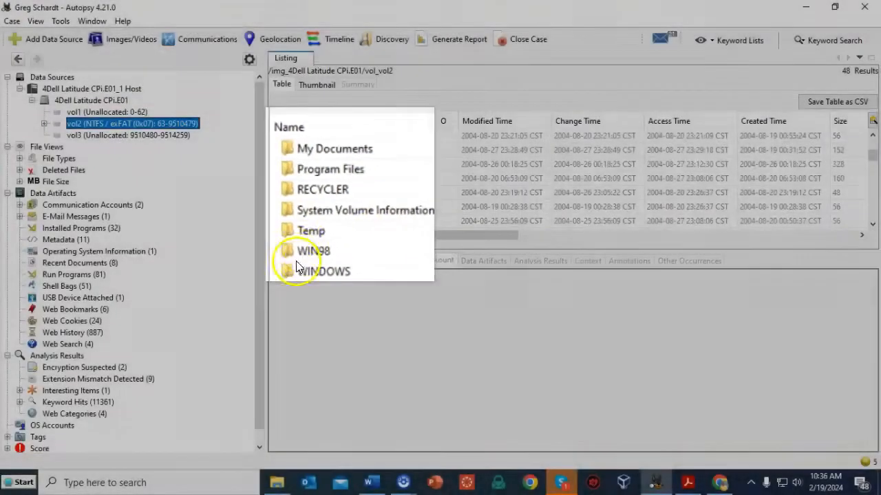
double_click(310, 220)
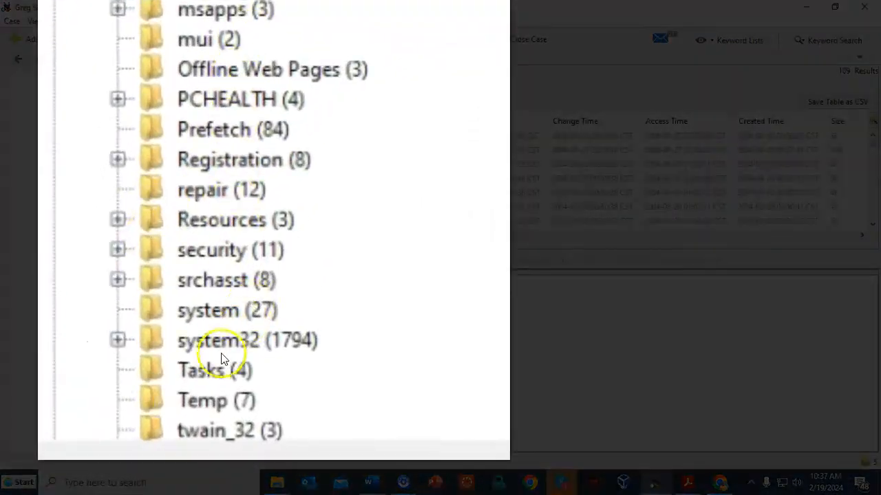
Open the system32 folder under WINDOWS and list the contents of its config folder.
left_click(211, 342)
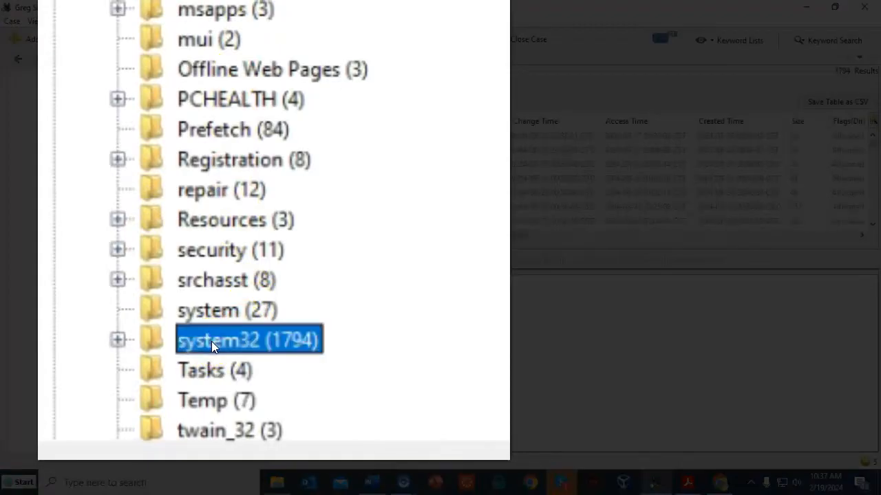
scroll(317, 177, "down", 3)
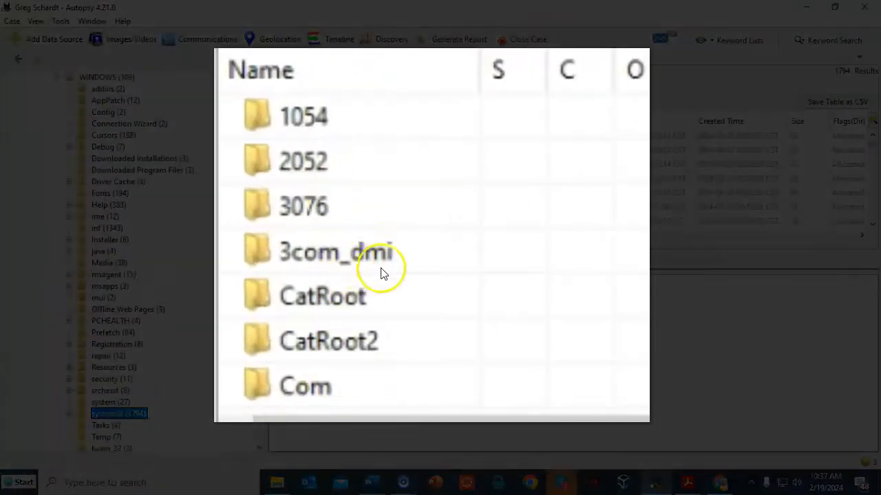
scroll(383, 271, "down", 1)
left_click(335, 297)
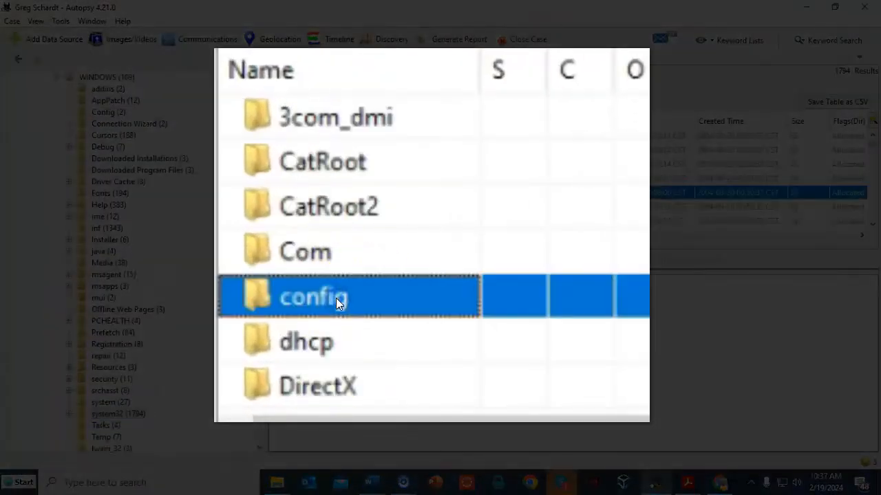
double_click(336, 298)
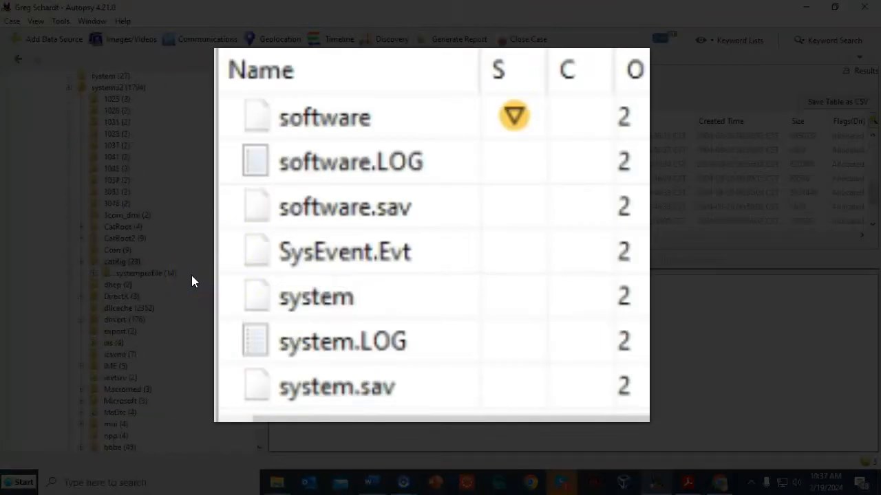
Select the software registry hive in the config folder and expand its Microsoft key.
scroll(192, 286, "down", 2)
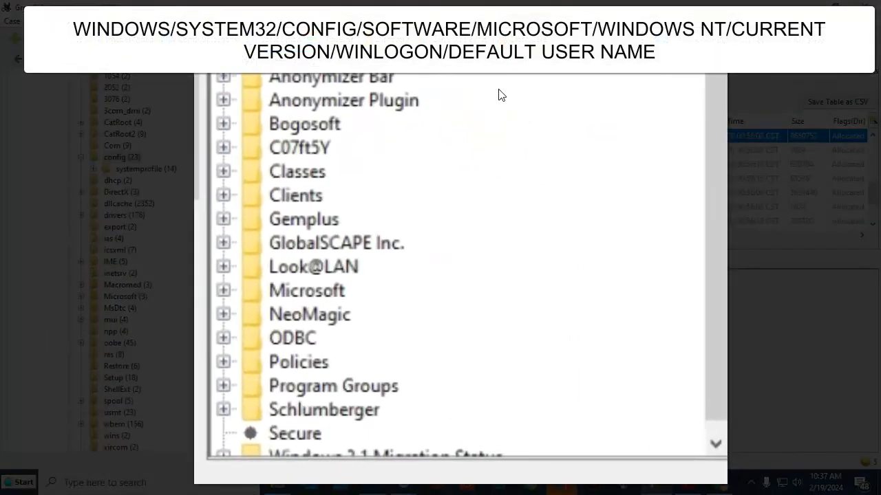
scroll(499, 95, "down", 1)
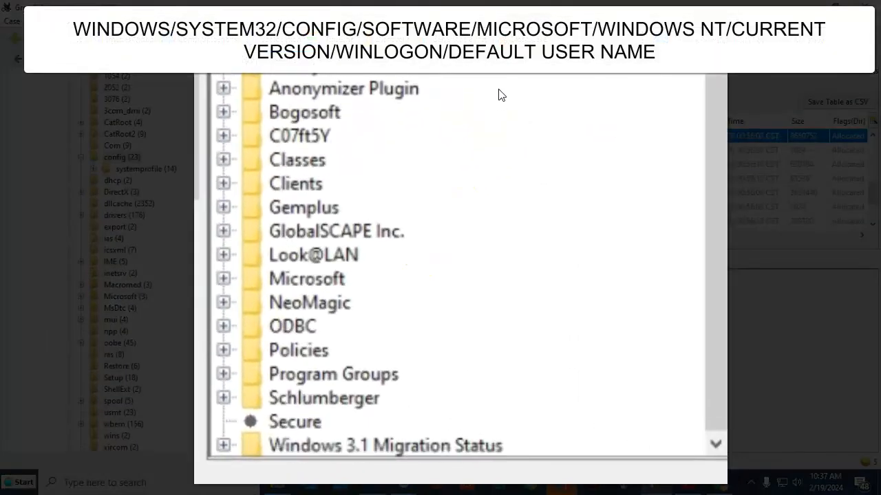
double_click(294, 281)
Expand the Windows NT key under Microsoft and its CurrentVersion subkey.
scroll(352, 269, "down", 15)
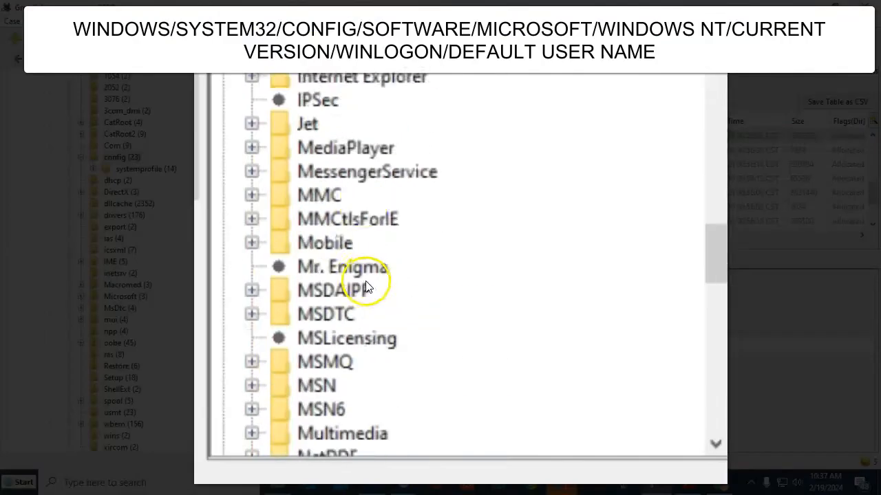
scroll(367, 289, "down", 11)
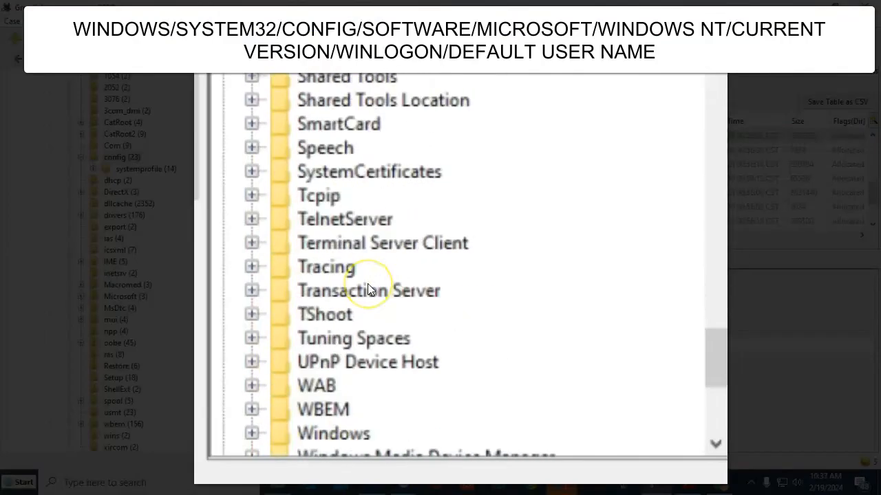
double_click(354, 219)
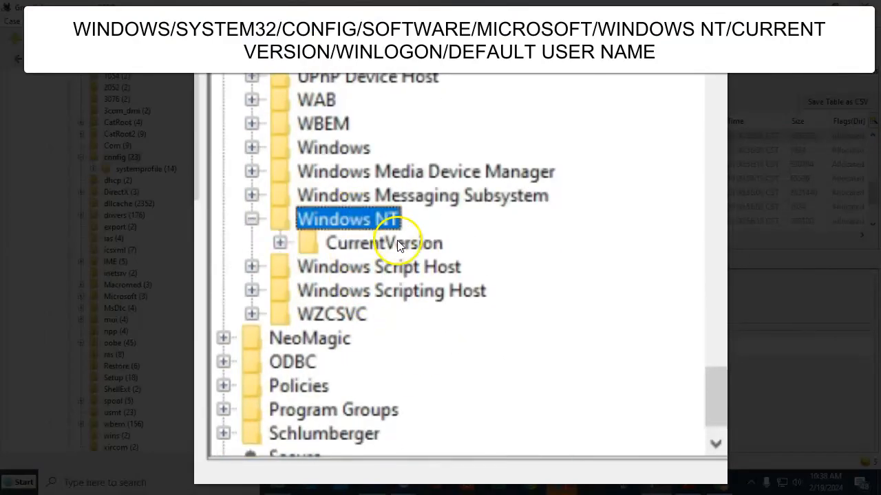
double_click(397, 243)
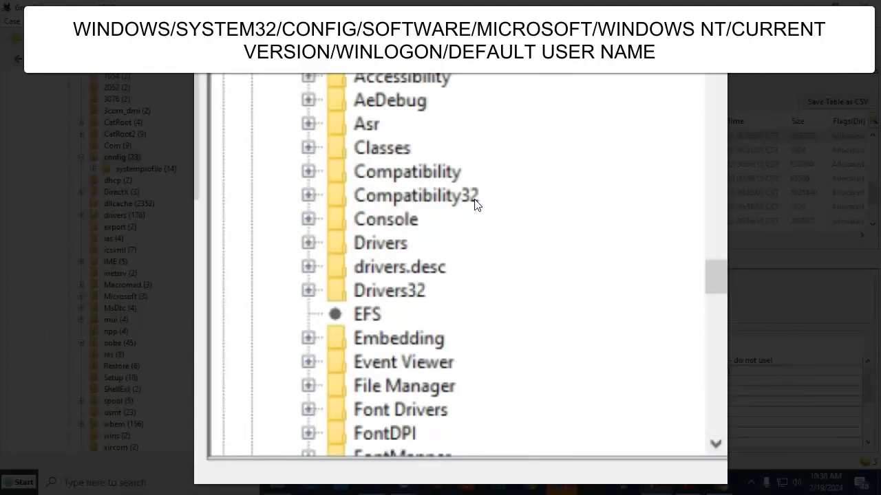
Expand the Winlogon key under CurrentVersion and view its DefaultUserName value.
scroll(475, 204, "down", 15)
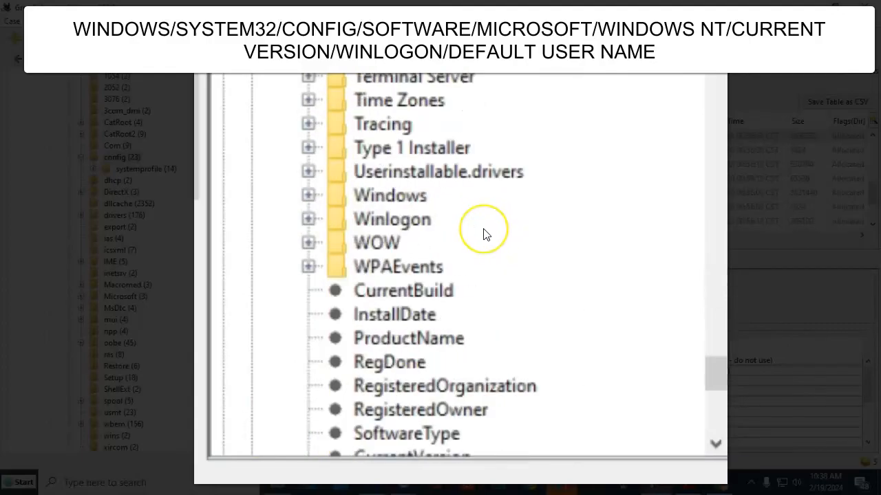
double_click(380, 223)
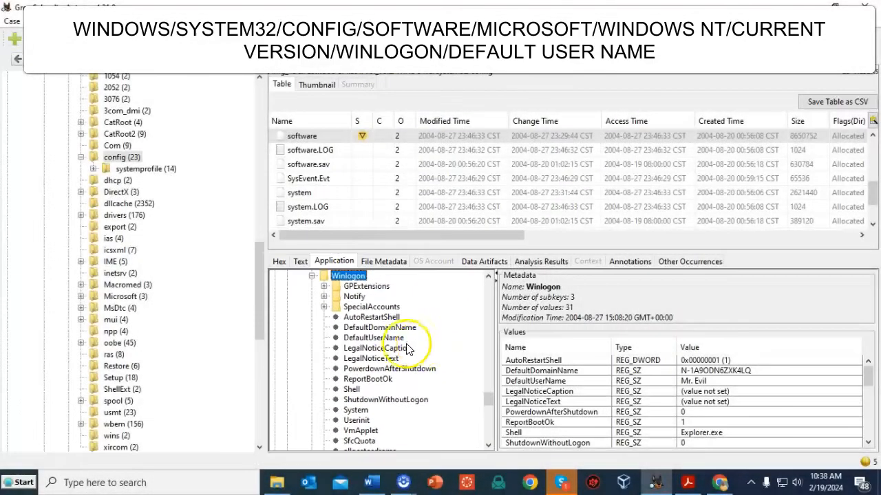
left_click(375, 337)
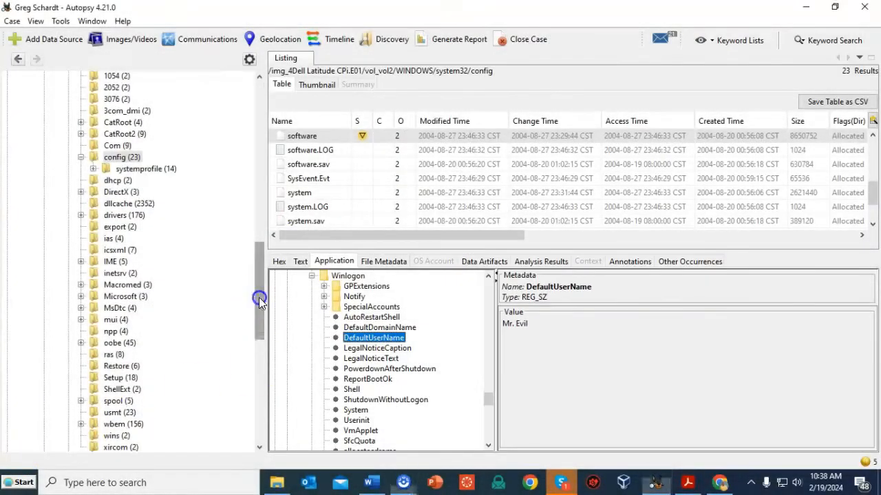
Collapse vol2 and the 4Dell Latitude CPi.E01 image in the data sources tree.
left_click_drag(259, 298, 248, 131)
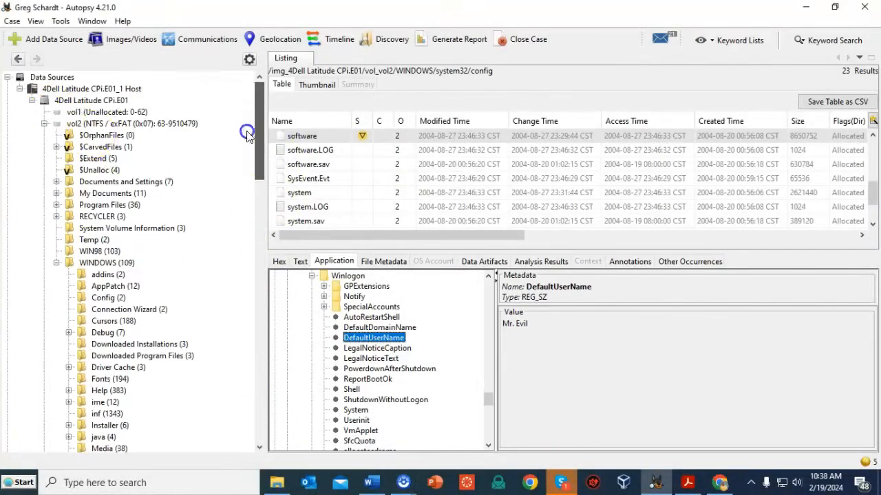
left_click(45, 124)
left_click(32, 101)
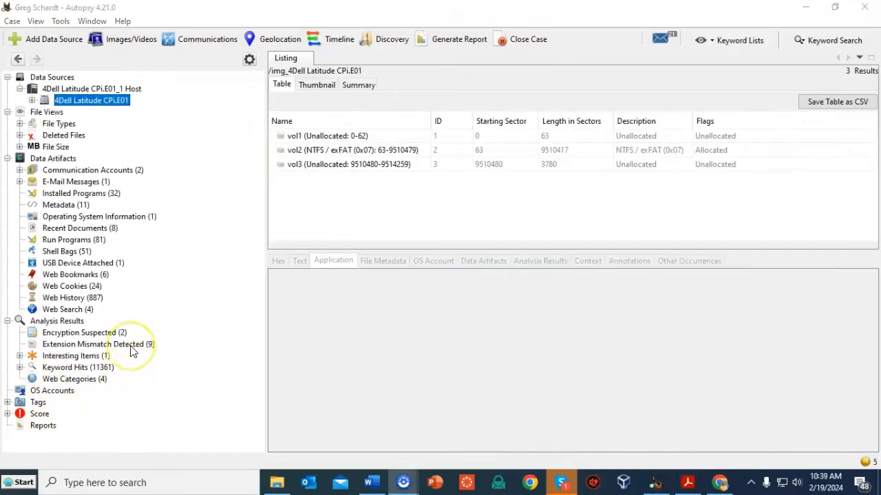
left_click(133, 351)
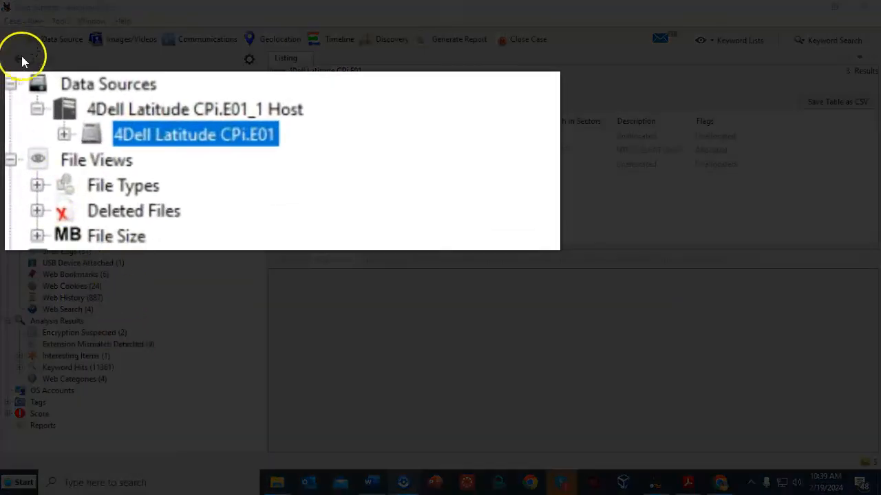
Expand the 4Dell Latitude CPi.E01 image again, list the contents of vol2 and open its WINDOWS folder.
left_click(64, 134)
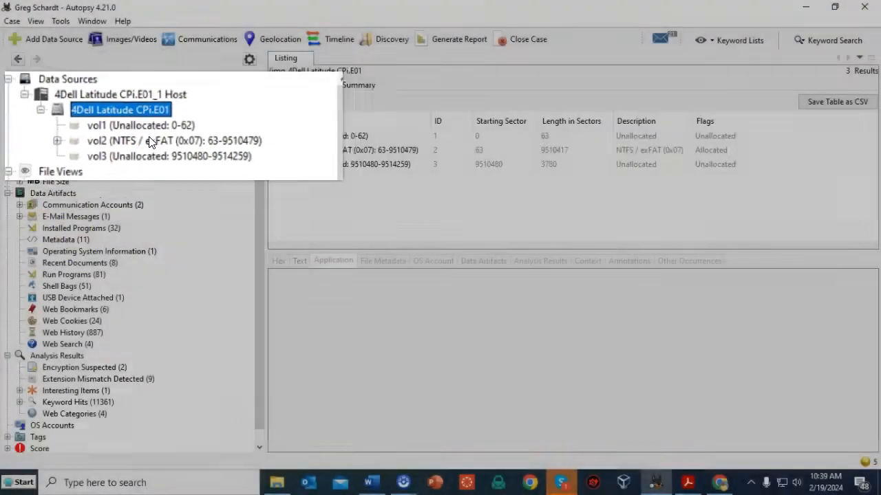
left_click(243, 184)
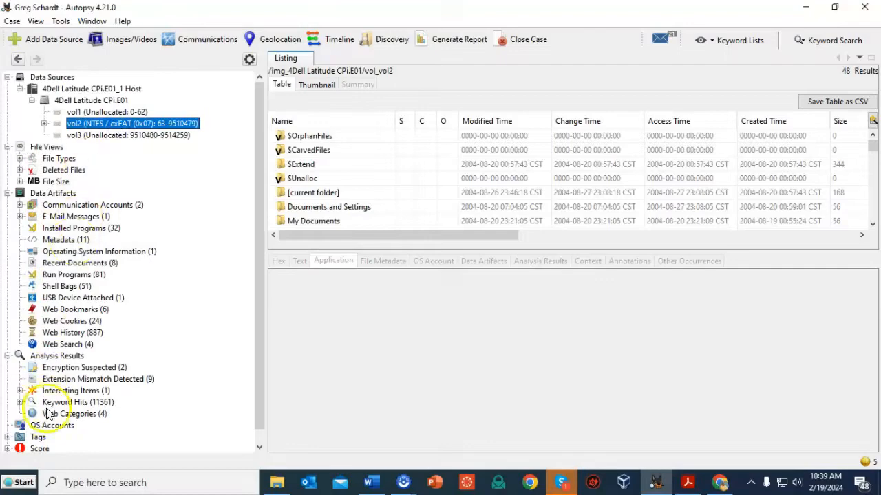
scroll(352, 127, "down", 4)
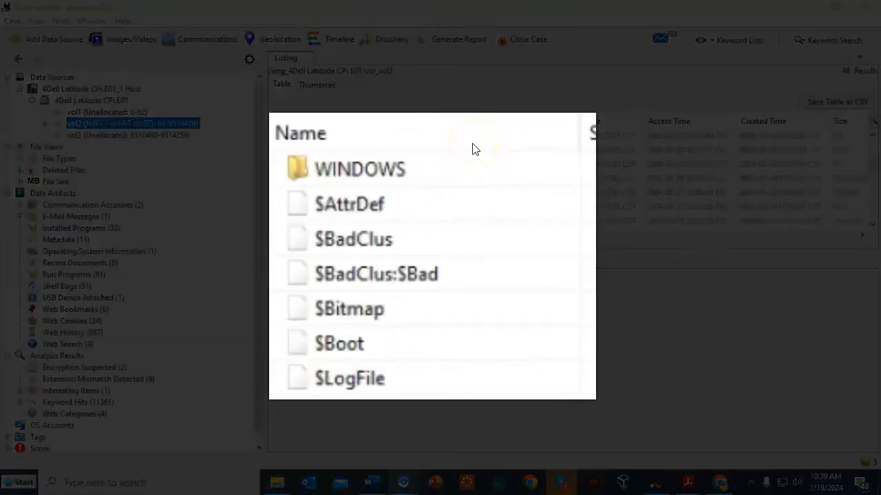
double_click(326, 241)
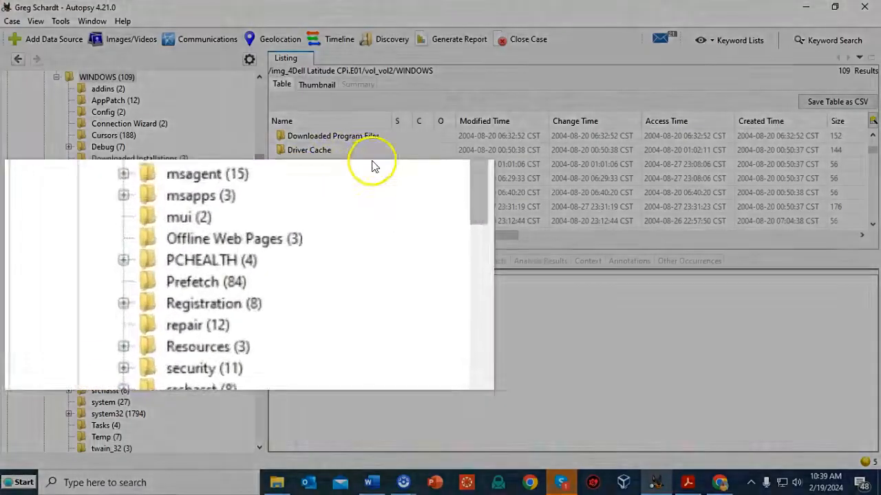
Expand system32 under WINDOWS and list the files in its config folder.
scroll(205, 282, "down", 3)
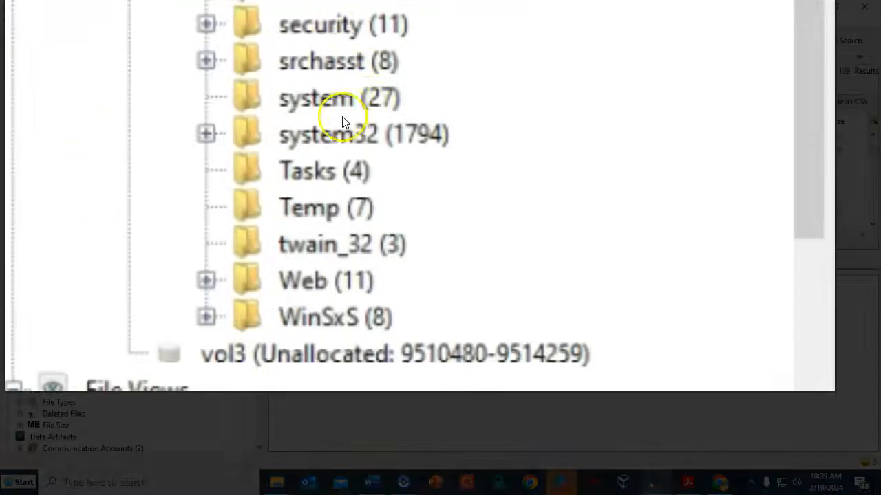
double_click(333, 133)
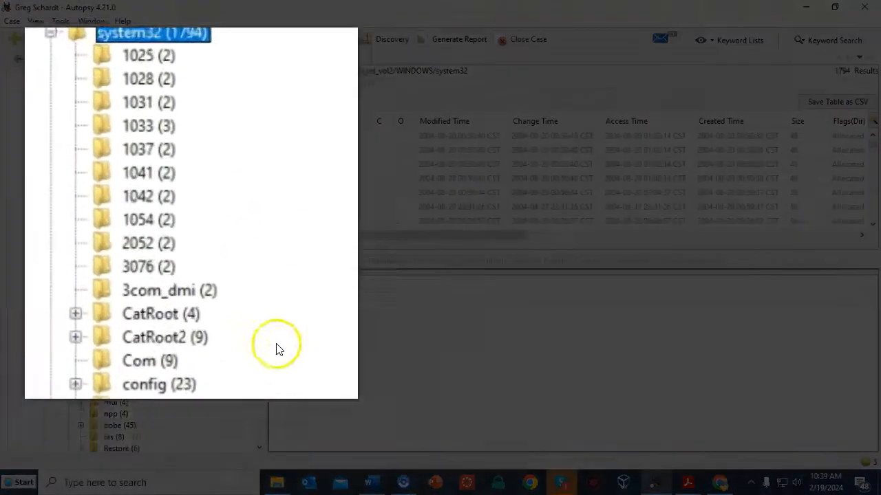
scroll(277, 344, "down", 2)
double_click(156, 250)
right_click(156, 250)
left_click(283, 185)
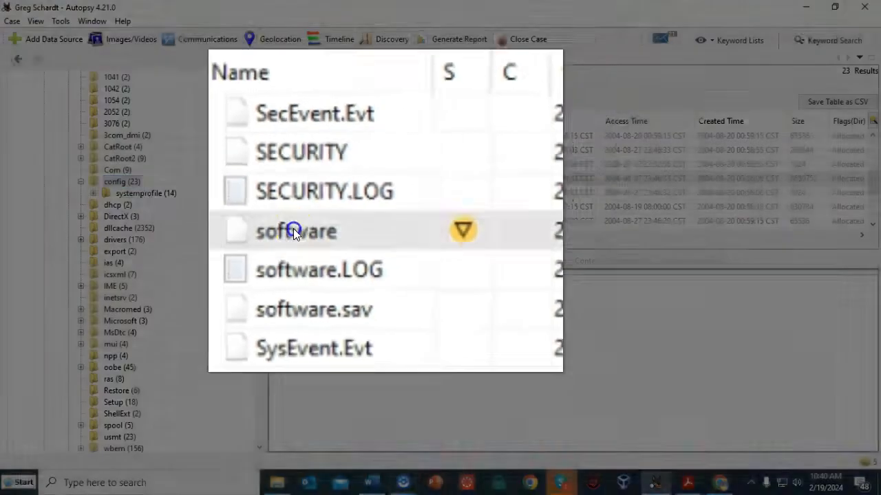
Select the software registry hive and expand its keys down to Microsoft, Windows NT, CurrentVersion.
left_click(303, 179)
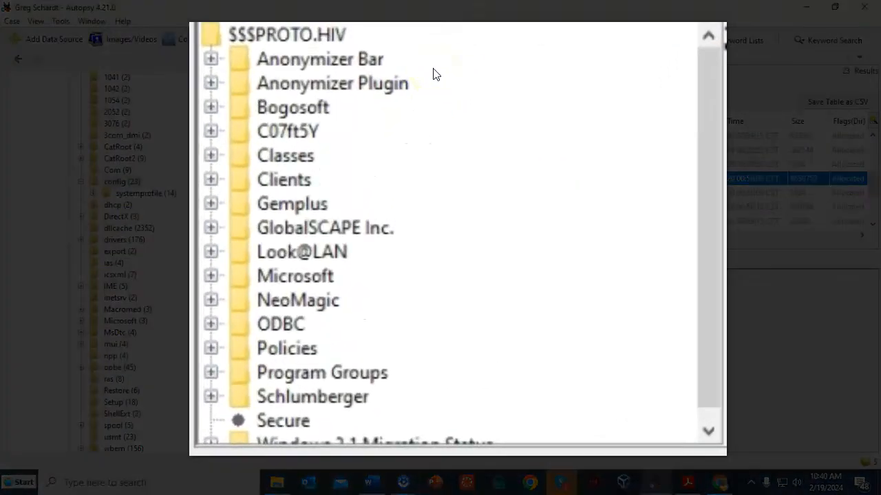
double_click(308, 260)
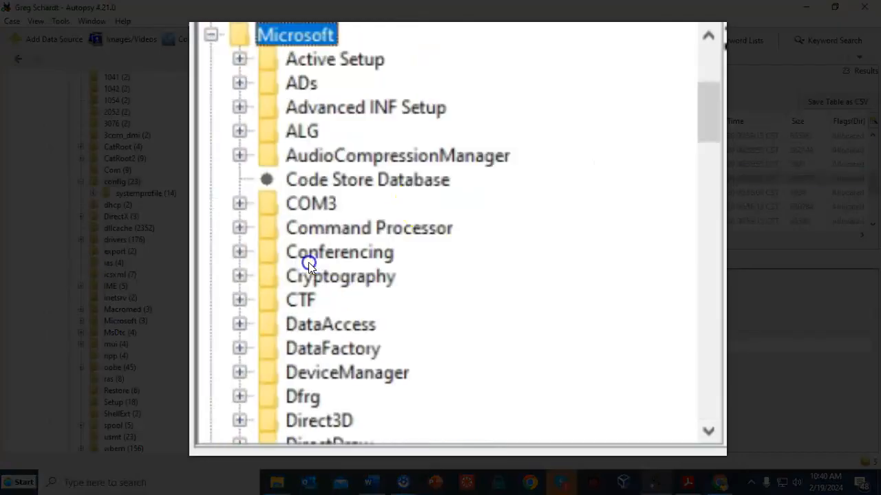
scroll(421, 246, "down", 15)
scroll(423, 267, "down", 11)
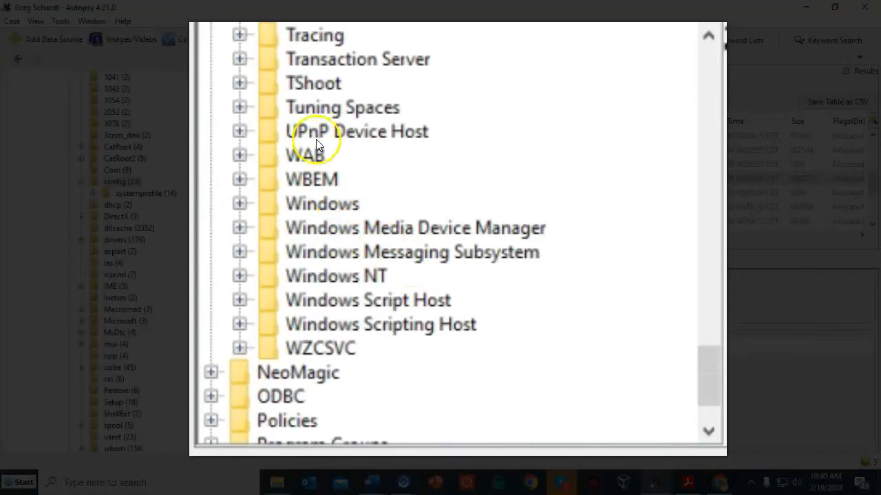
double_click(380, 275)
double_click(406, 299)
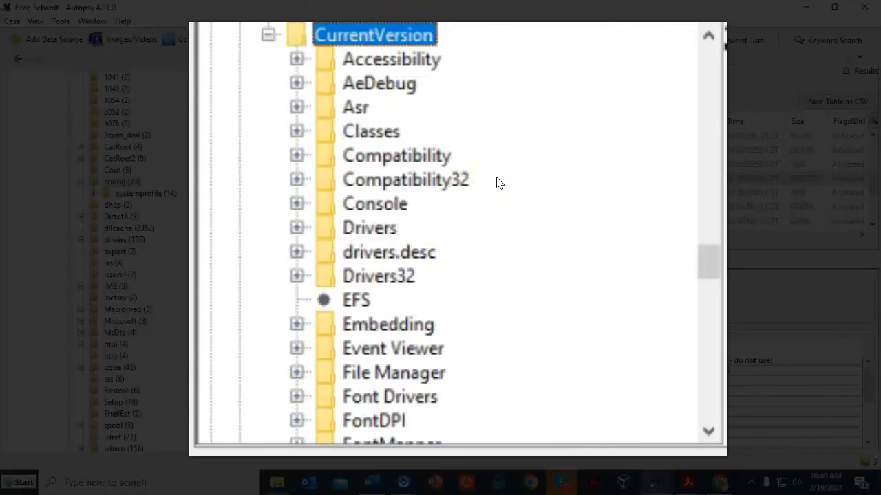
Expand the NetworkCards key under CurrentVersion and view the ServiceName value of subkey 11.
scroll(499, 182, "down", 7)
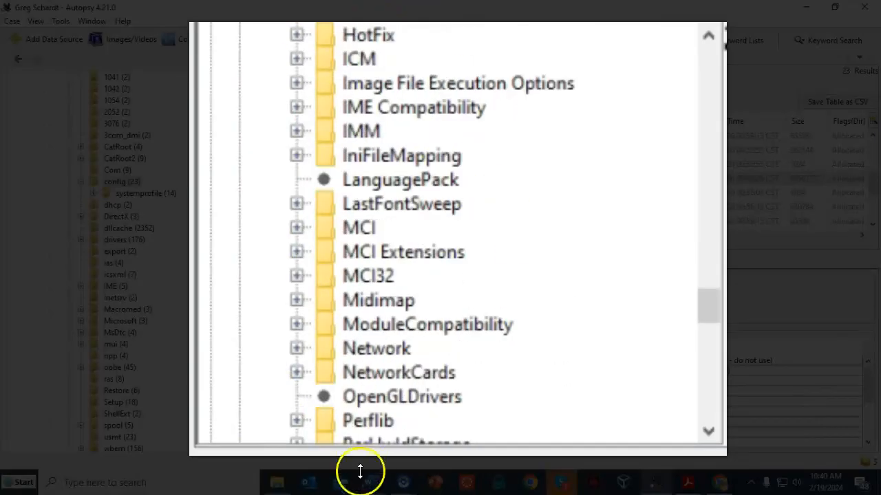
double_click(412, 375)
scroll(502, 275, "down", 2)
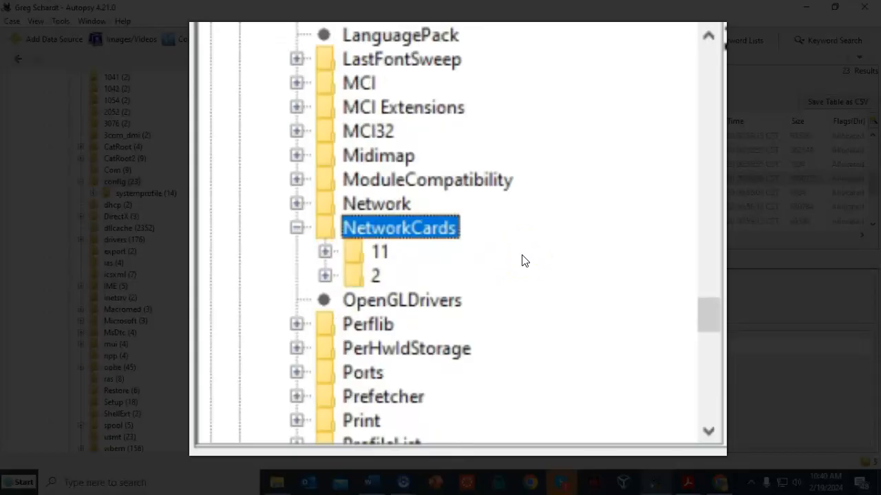
left_click(329, 246)
left_click(447, 276)
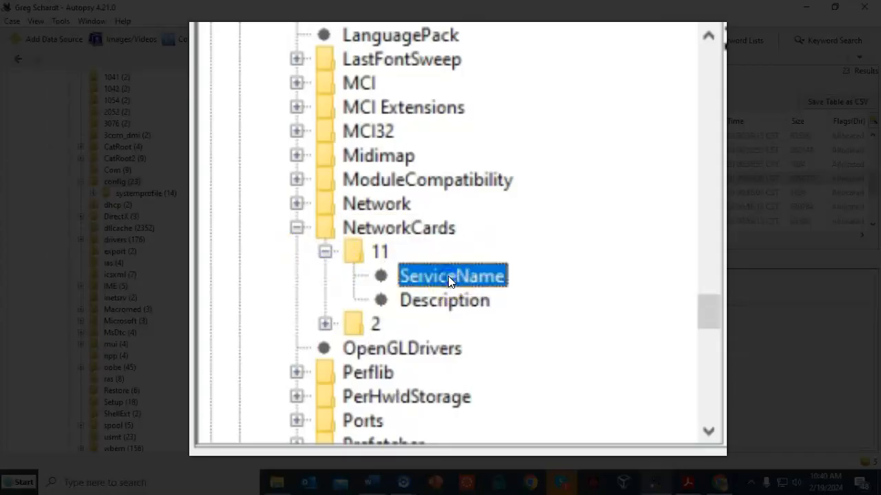
View the Description values of both network cards, subkeys 11 and 2 under NetworkCards.
left_click(461, 299)
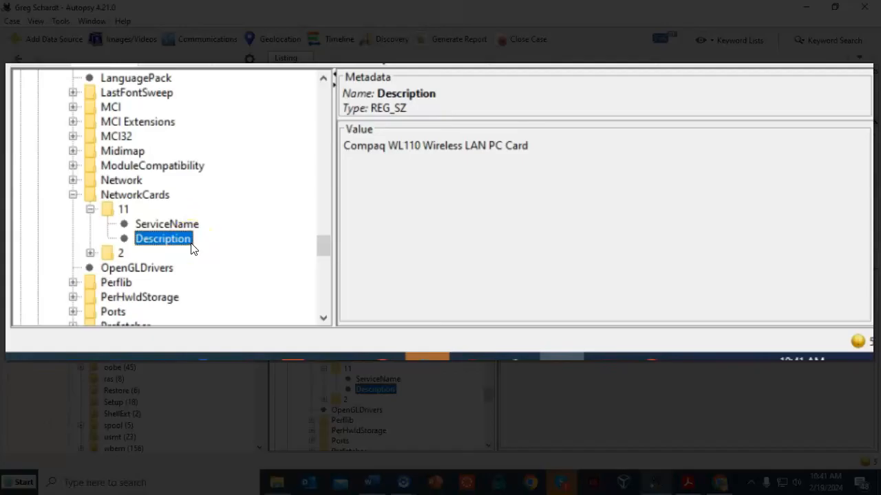
left_click(90, 255)
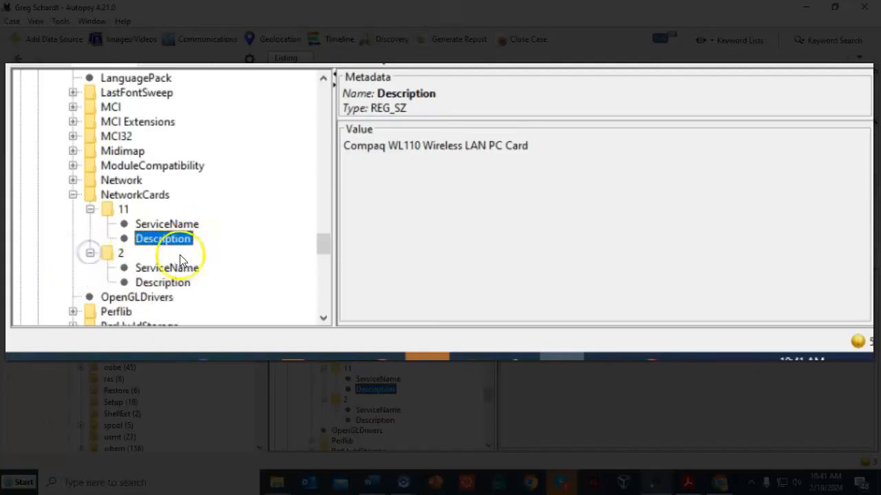
left_click(175, 283)
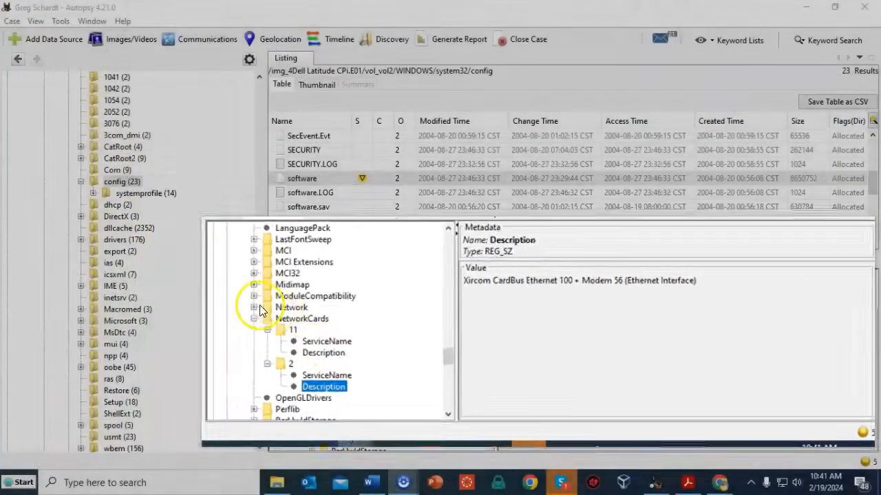
Collapse vol2 and the 4Dell Latitude CPi.E01 image in the data sources tree.
left_click_drag(259, 307, 240, 103)
left_click(44, 123)
left_click(32, 100)
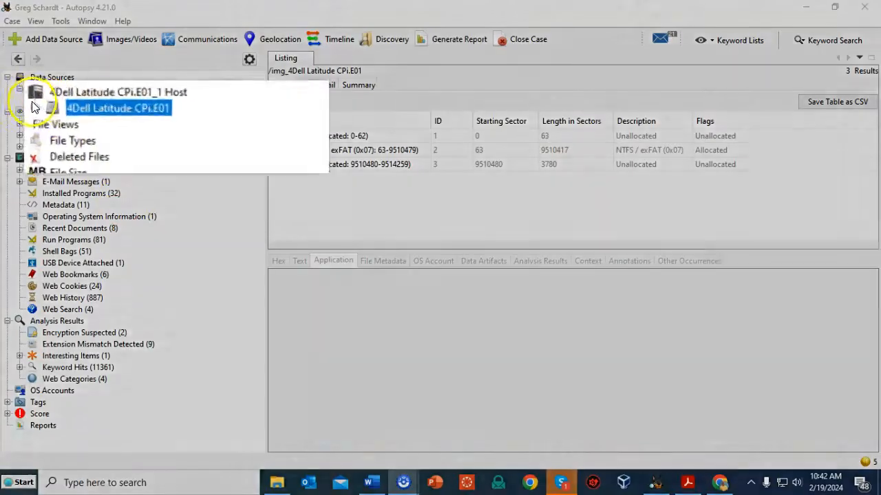
Expand the 4Dell Latitude CPi.E01 image, list the contents of vol2 and open its Program Files folder.
left_click(34, 108)
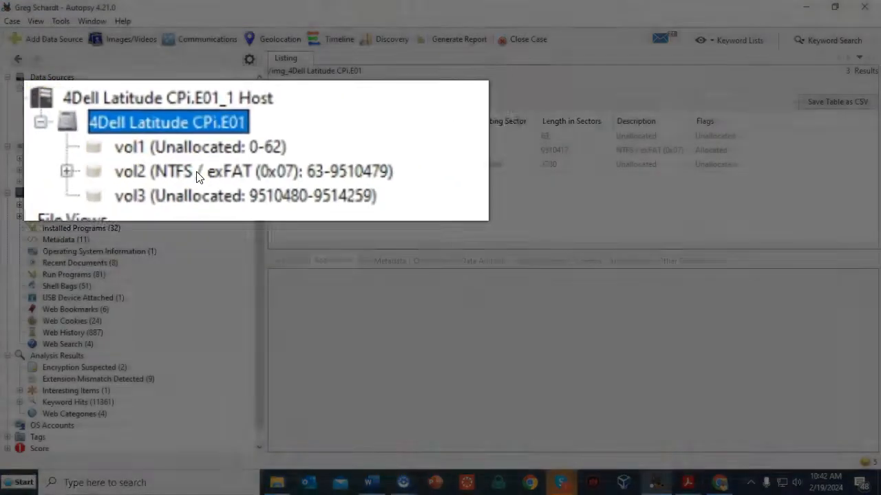
left_click(106, 124)
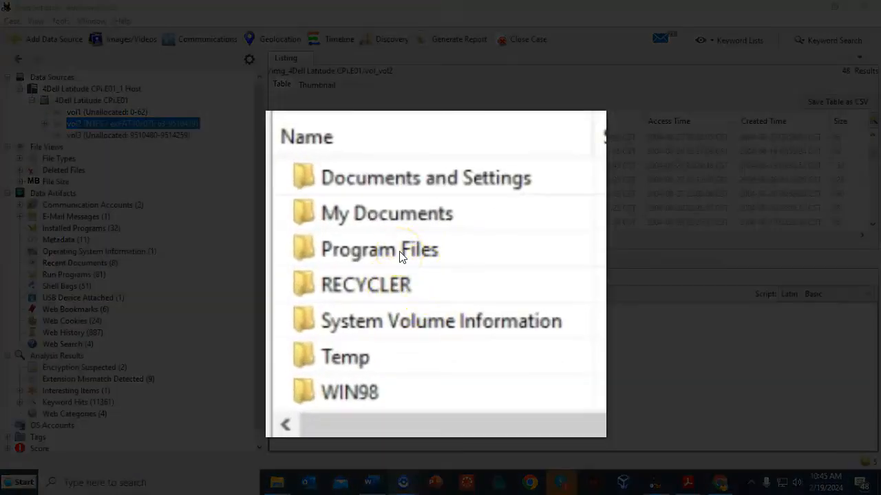
left_click(402, 254)
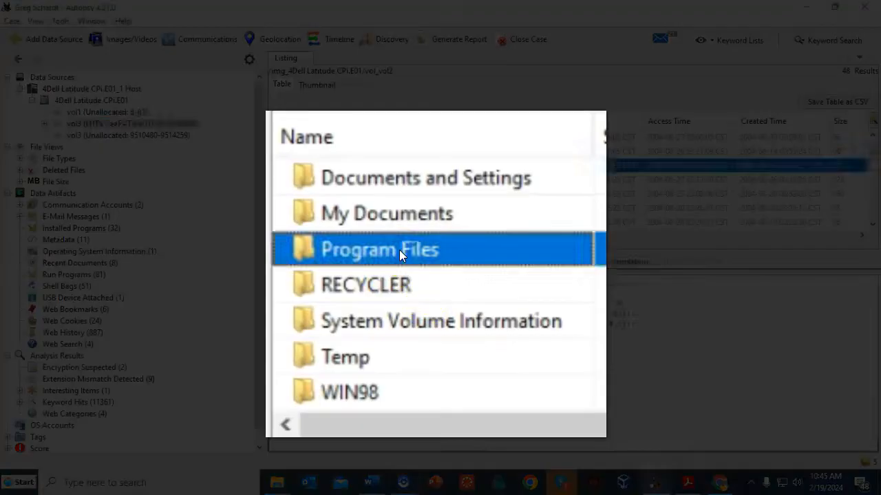
double_click(399, 250)
Open the Look@LAN folder under Program Files and read through the contents of irunin.ini.
scroll(333, 175, "down", 9)
scroll(332, 175, "up", 6)
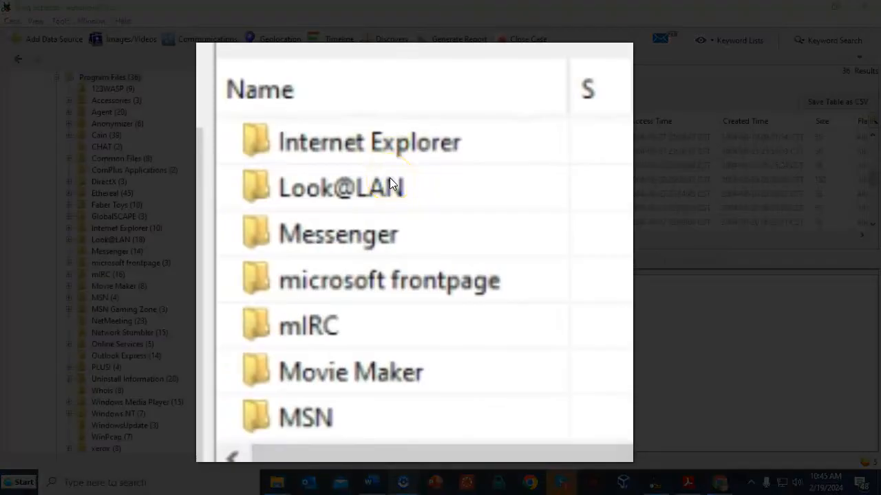
double_click(390, 179)
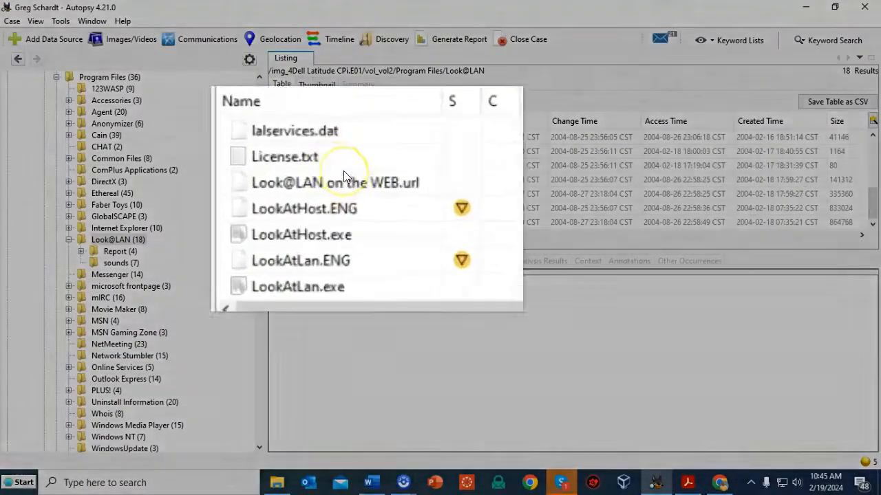
scroll(365, 216, "up", 2)
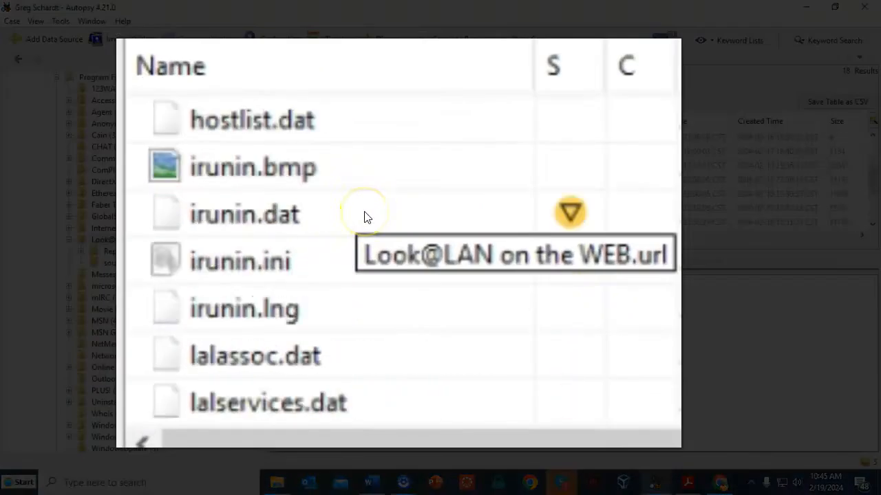
scroll(375, 240, "up", 1)
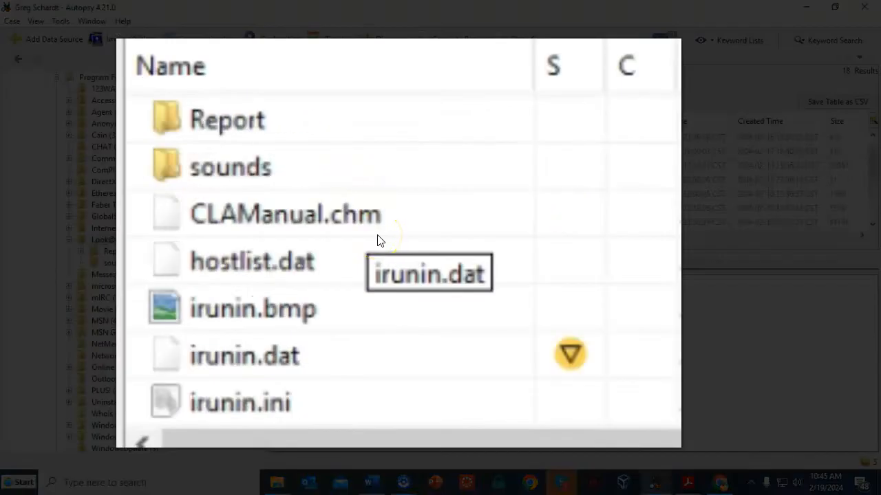
scroll(382, 241, "down", 1)
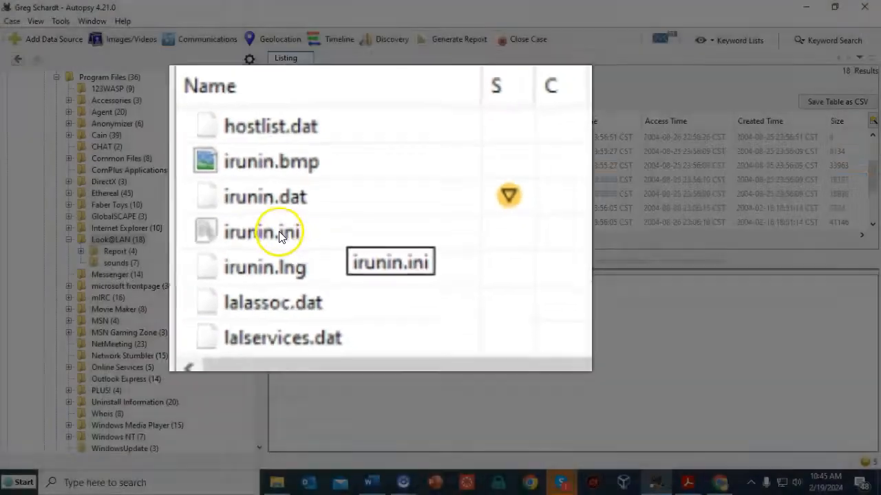
left_click(286, 267)
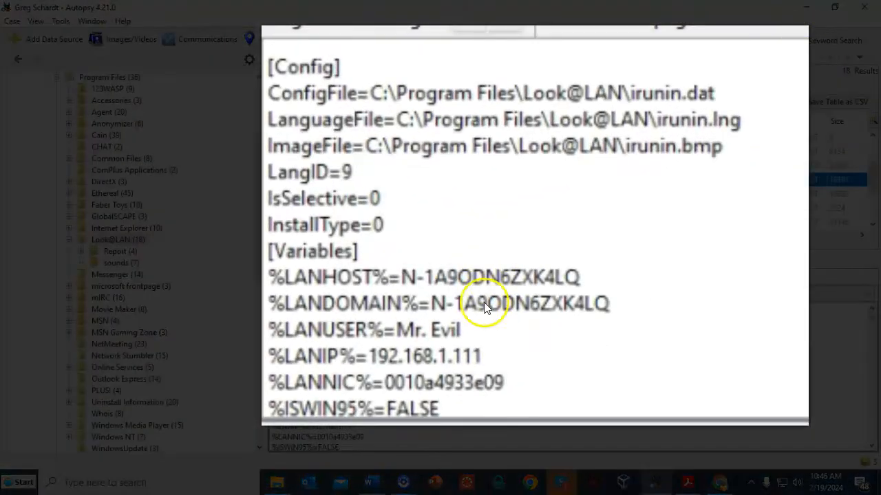
scroll(484, 304, "down", 10)
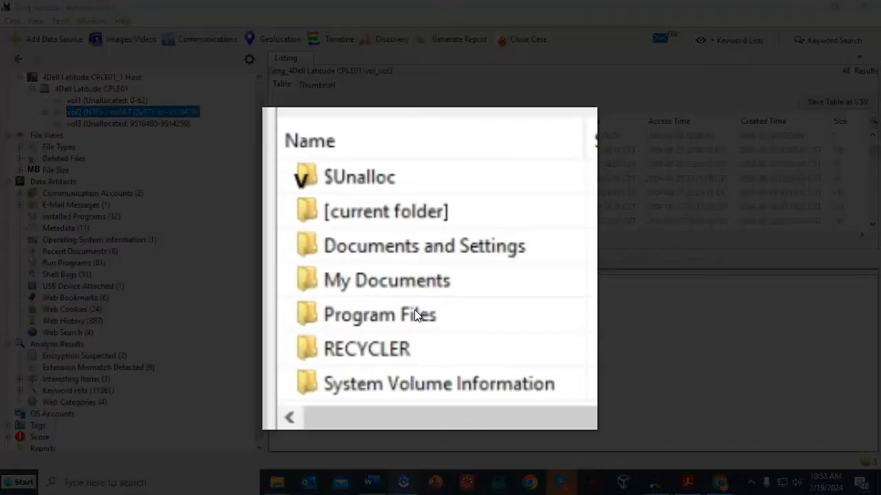
Open Program Files on vol2 and list the contents of its Cain, Network Stumbler, mIRC, Ethereal and 123WASP folders.
double_click(324, 192)
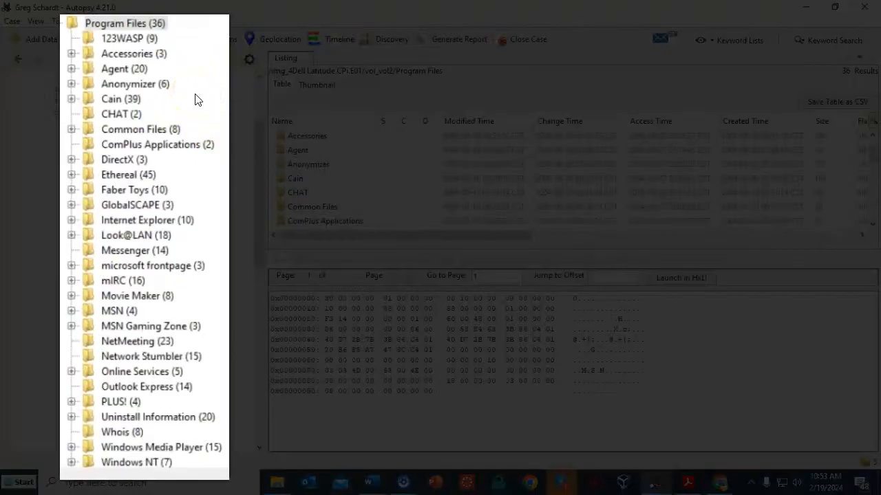
scroll(196, 100, "down", 1)
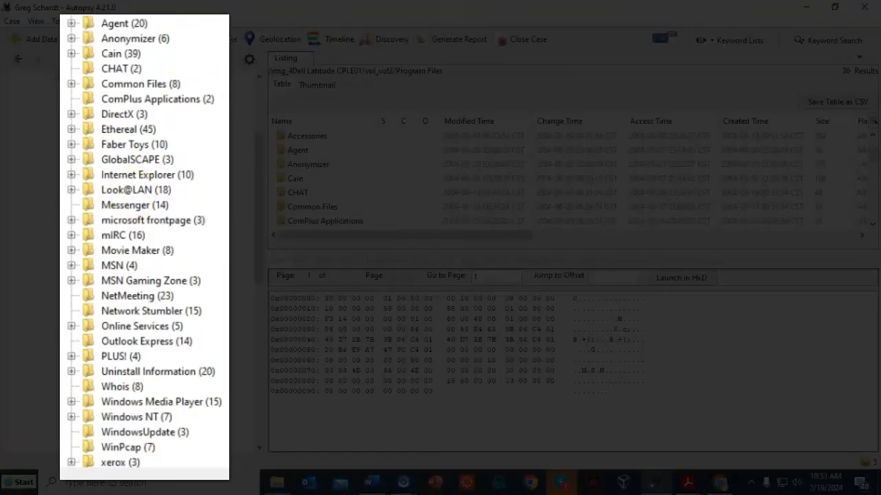
left_click(108, 56)
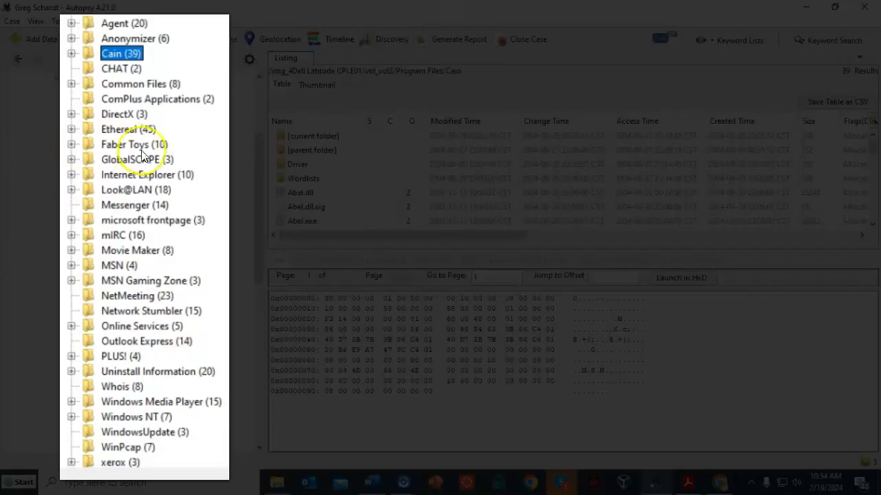
left_click(141, 311)
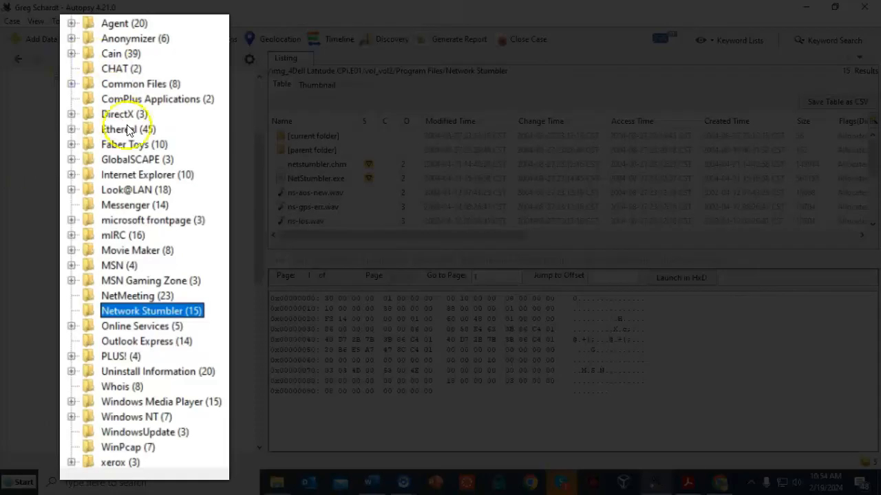
left_click(112, 237)
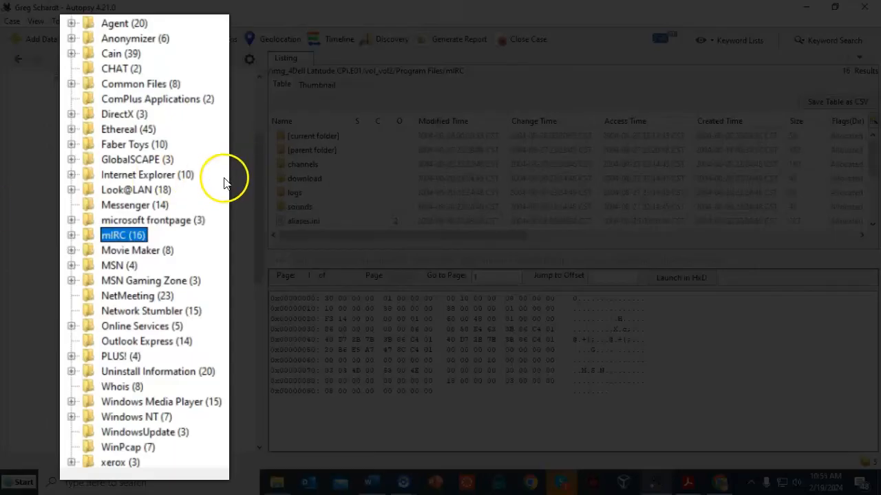
scroll(165, 206, "down", 1)
scroll(134, 289, "up", 1)
left_click(116, 134)
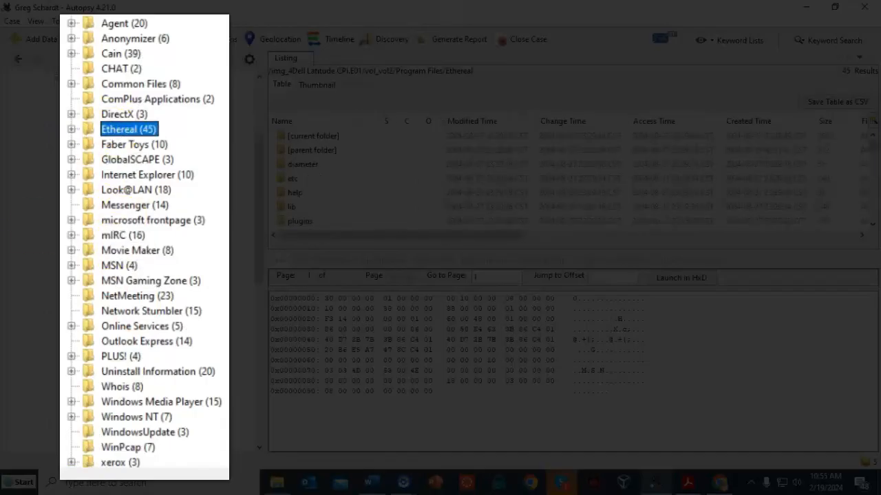
scroll(121, 134, "down", 1)
scroll(122, 41, "up", 2)
left_click(121, 39)
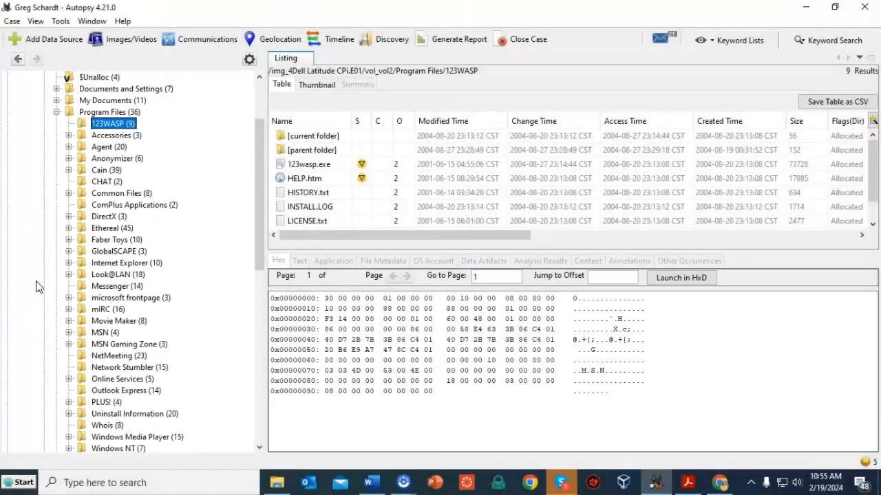
Collapse vol2 and the 4Dell Latitude CPi.E01 image again.
left_click_drag(259, 253, 246, 191)
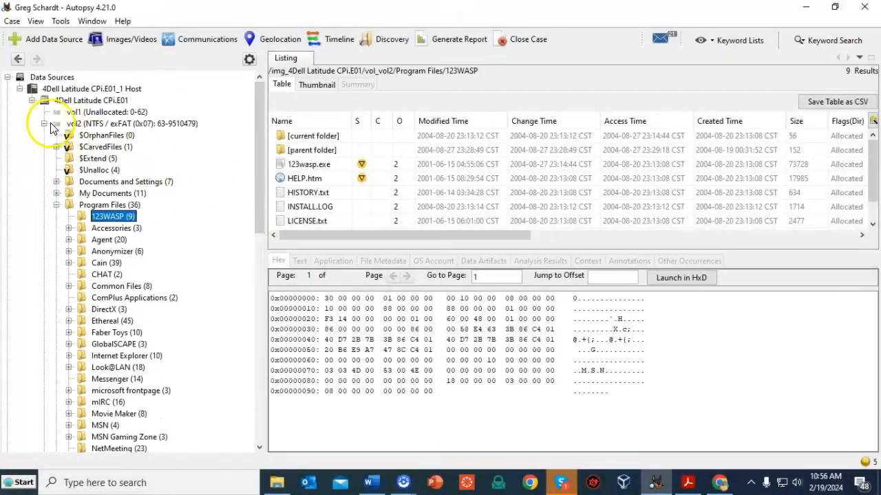
left_click(44, 124)
left_click(32, 100)
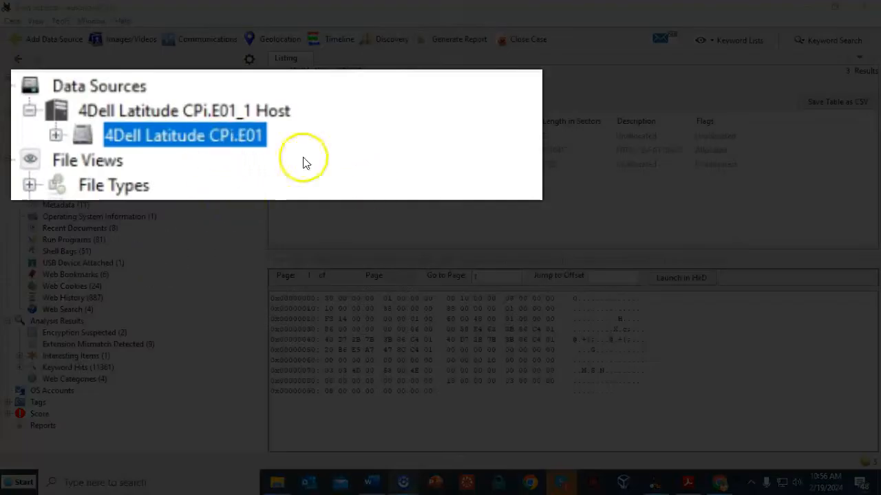
Expand the 4Dell Latitude CPi.E01 image, list the contents of vol2 and open its WINDOWS folder.
left_click(50, 139)
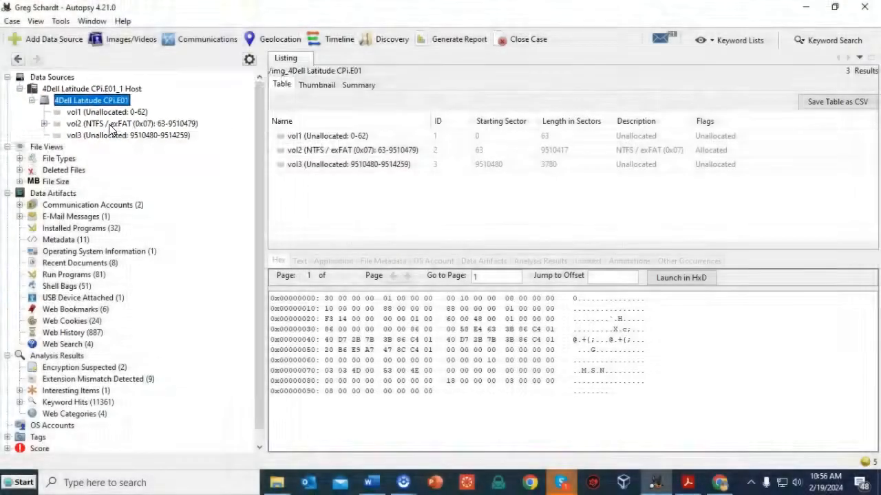
left_click(109, 124)
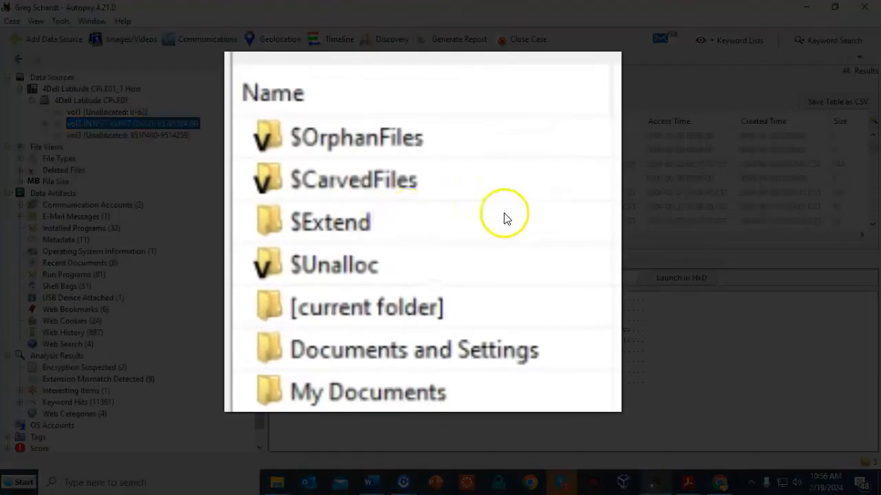
scroll(529, 226, "down", 3)
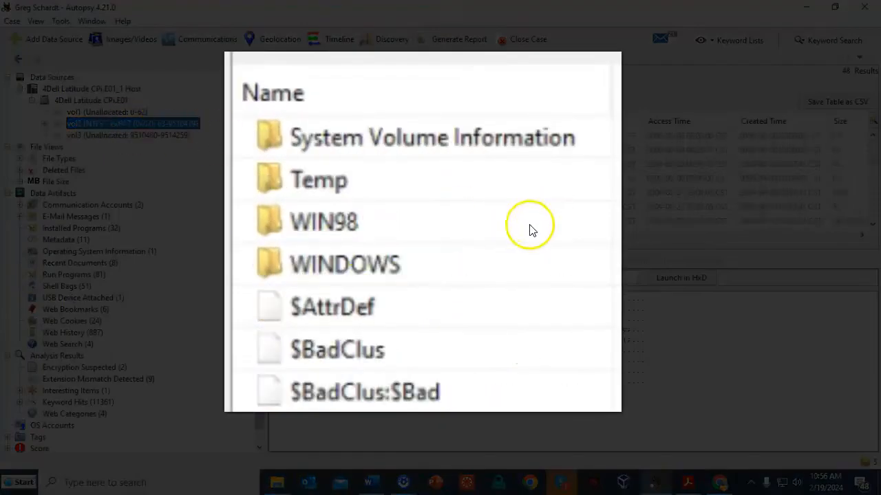
double_click(373, 259)
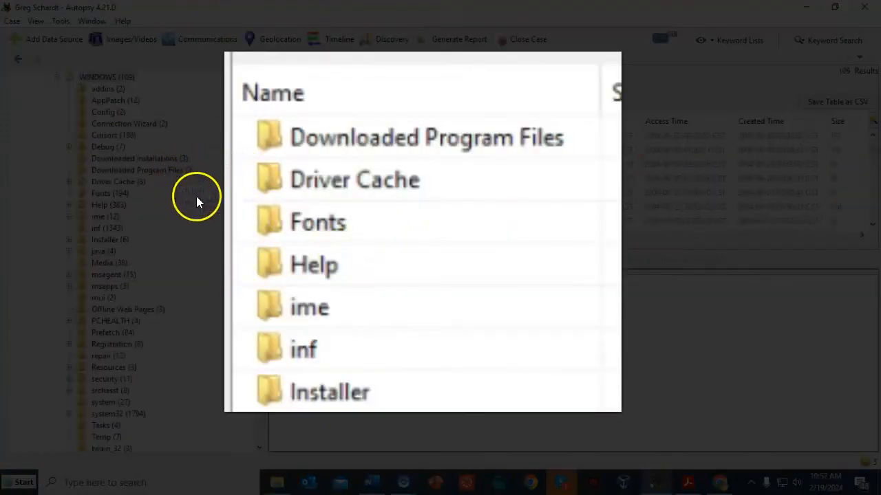
Open system32 under WINDOWS and list the files in its config folder.
left_click(117, 414)
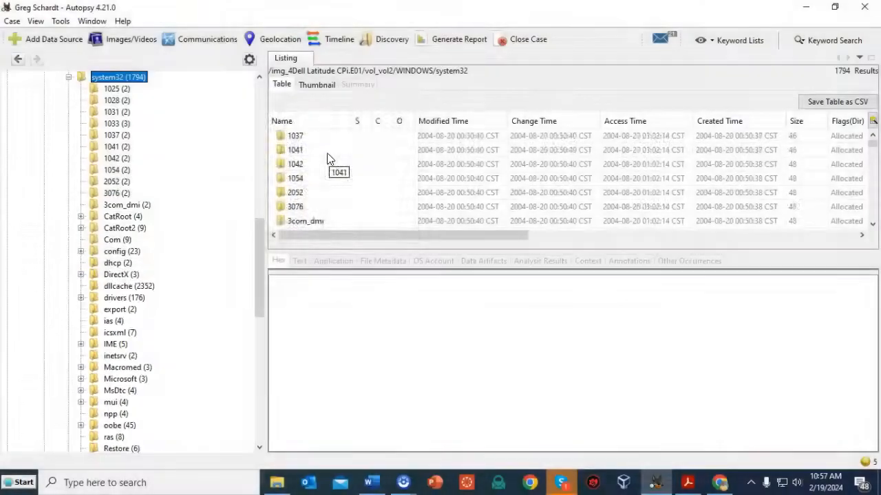
scroll(381, 182, "down", 4)
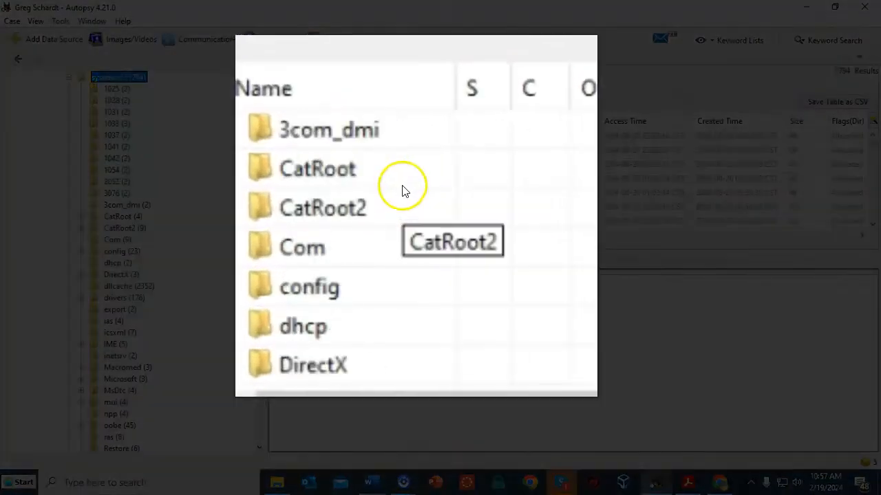
double_click(325, 291)
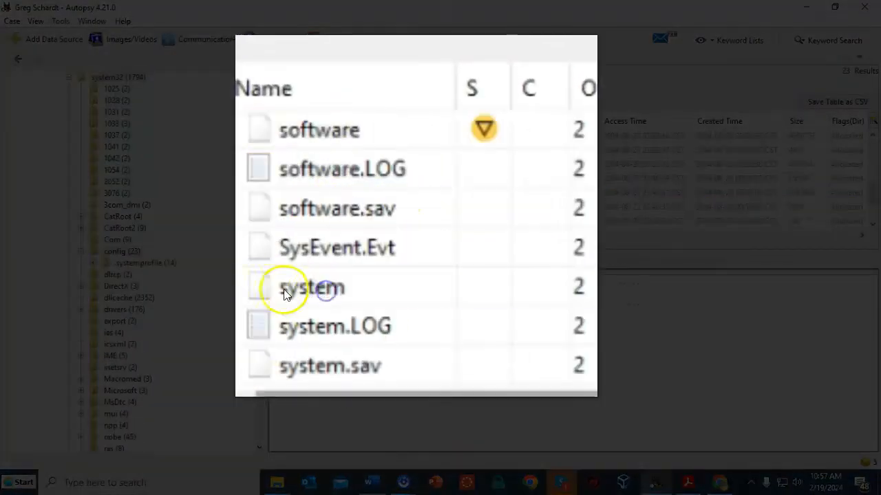
Select the software registry hive and expand its Clients key down to the Mail subkeys.
left_click(315, 130)
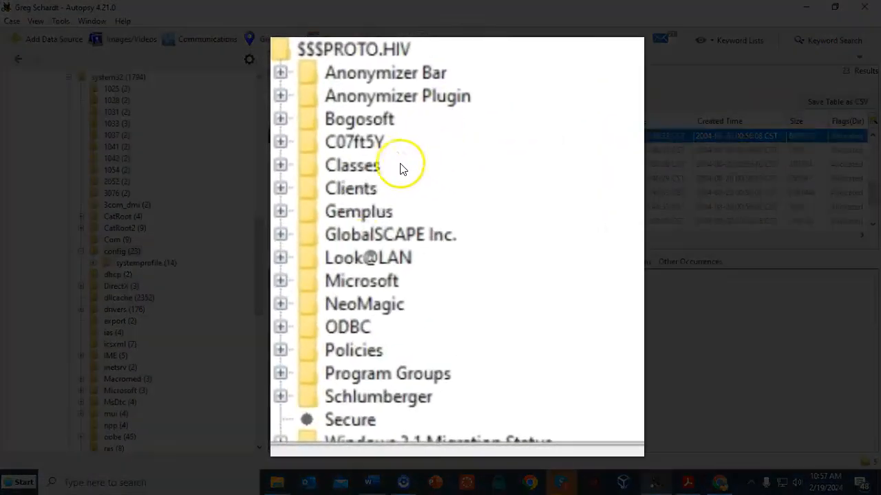
double_click(352, 187)
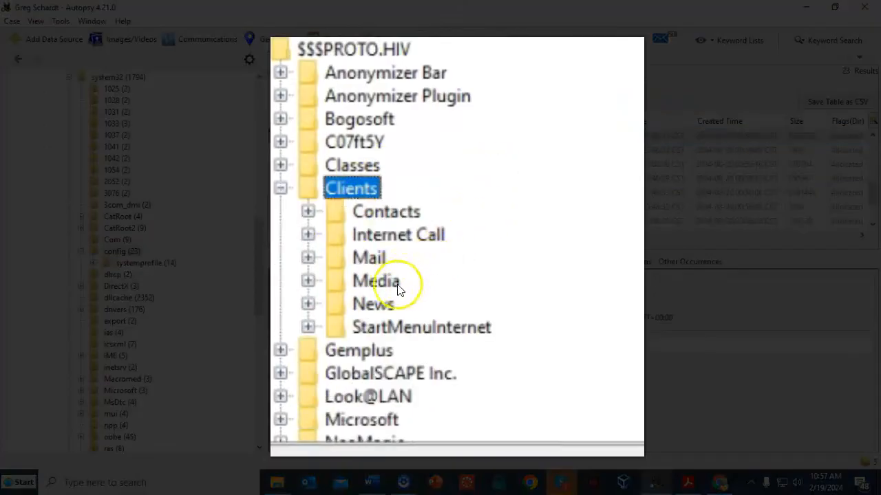
left_click(311, 256)
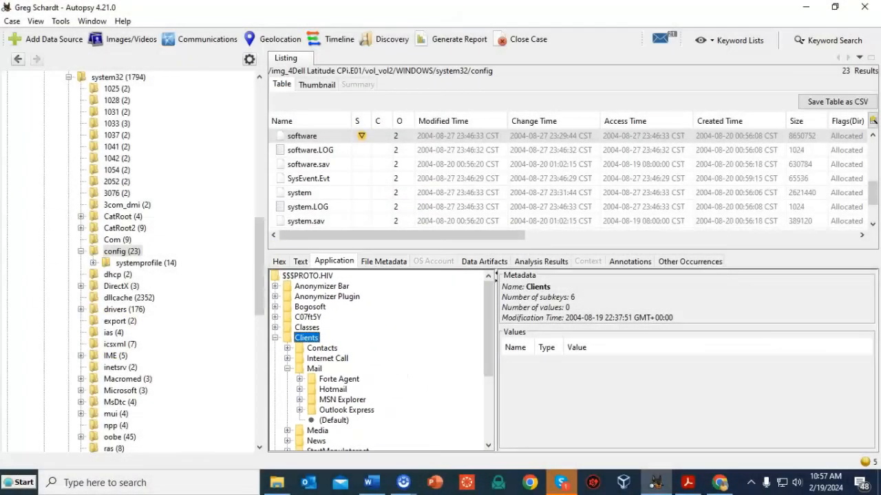
Collapse vol2 and the 4Dell Latitude CPi.E01 image under its host.
scroll(252, 133, "up", 10)
left_click(44, 124)
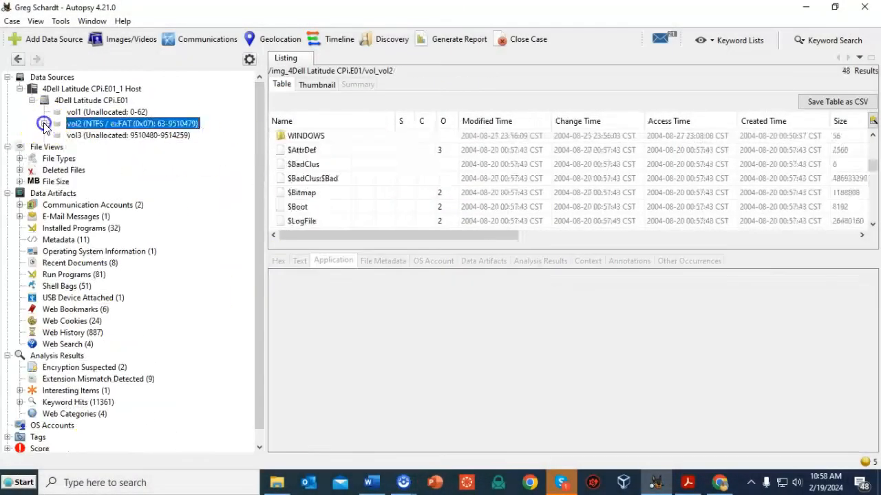
left_click(32, 100)
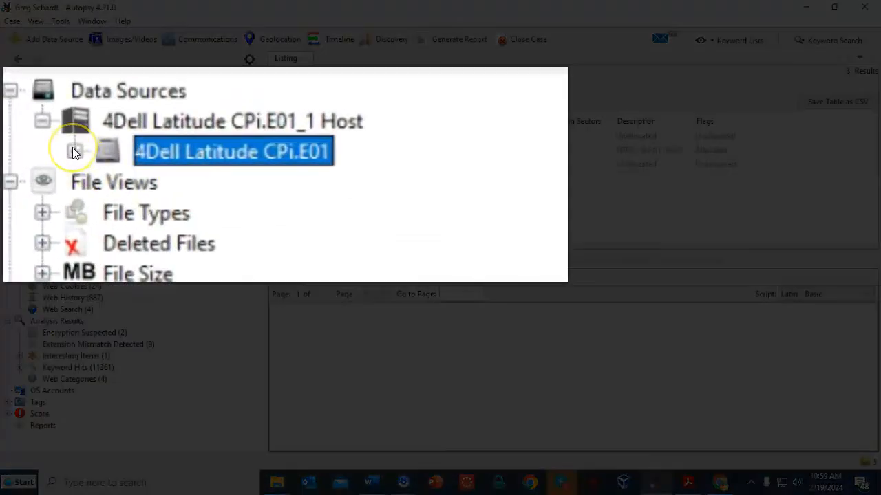
Expand the 4Dell Latitude CPi.E01 image, list vol2 and open the Agent folder inside Program Files.
left_click(74, 152)
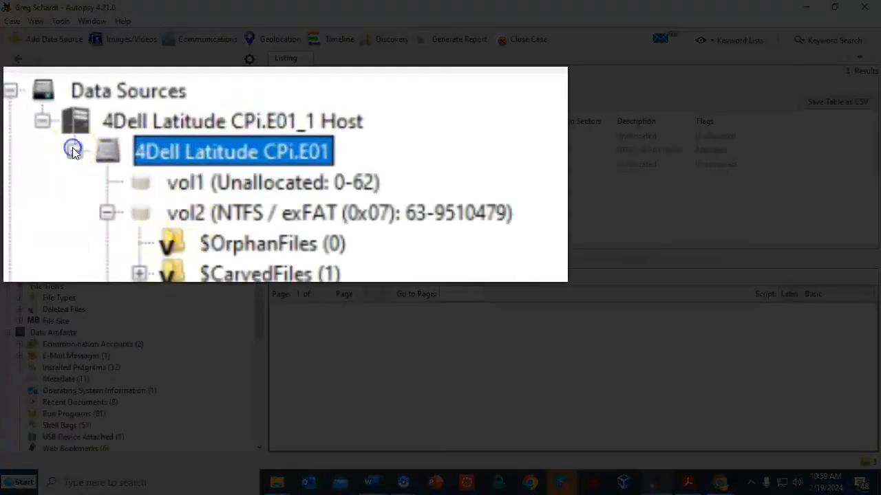
left_click(220, 213)
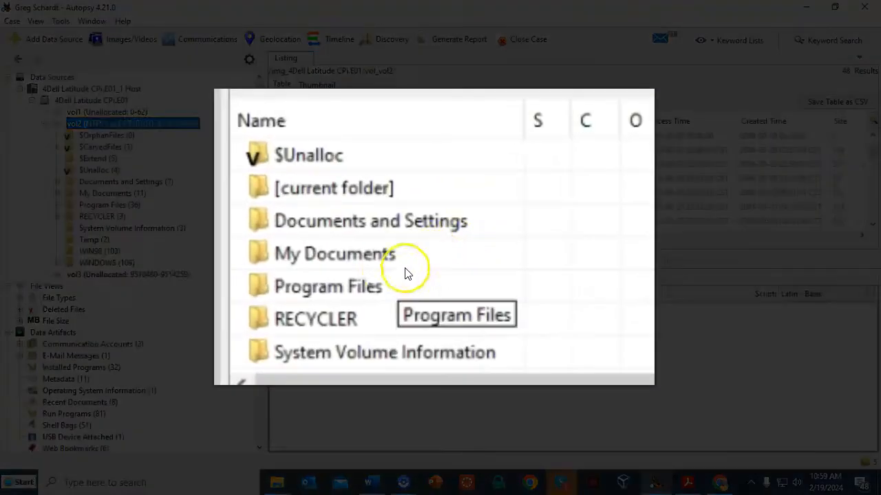
double_click(368, 287)
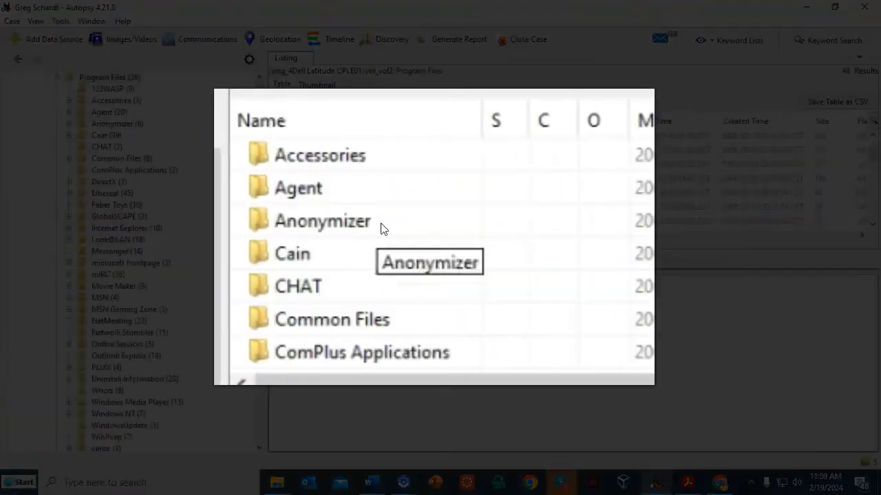
left_click(307, 190)
double_click(307, 190)
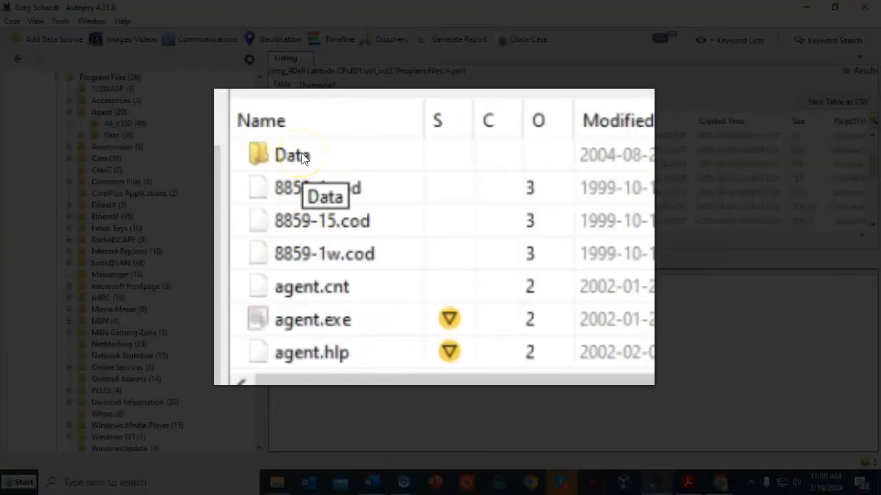
Open AGENT.INI in the Agent program's Data folder and highlight the EMailAddress value in its text.
double_click(305, 158)
scroll(323, 251, "down", 10)
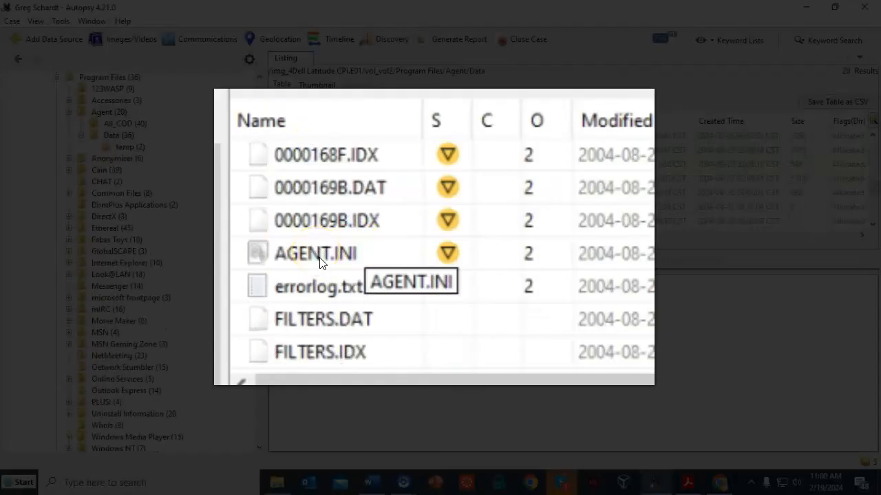
left_click(306, 180)
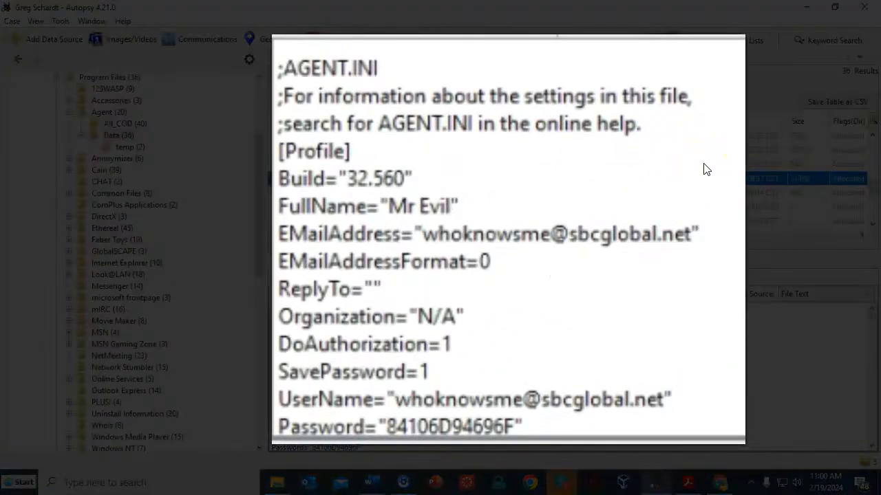
left_click_drag(423, 235, 729, 237)
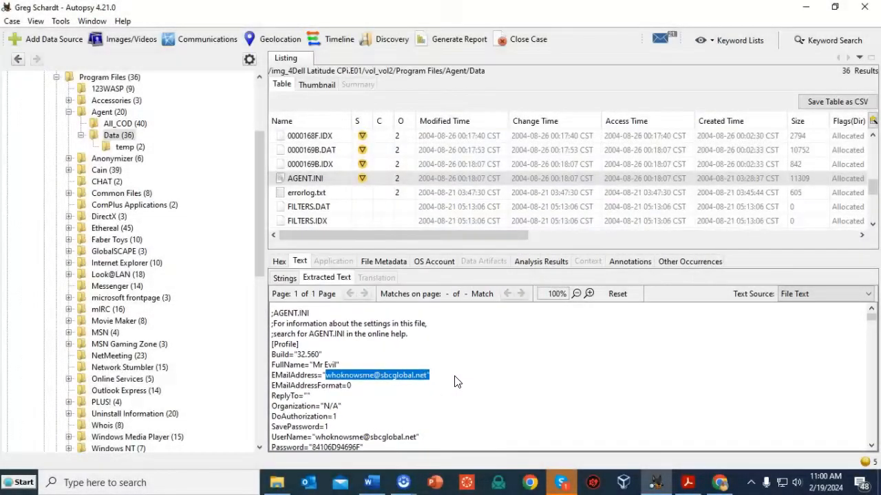
Collapse vol2 and the 4Dell Latitude CPi.E01 image in the data source tree.
scroll(242, 176, "up", 5)
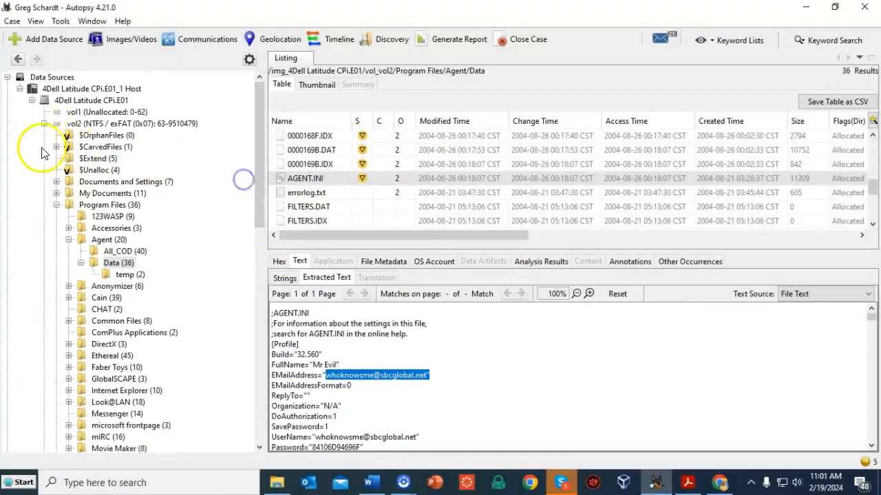
left_click(44, 124)
left_click(31, 100)
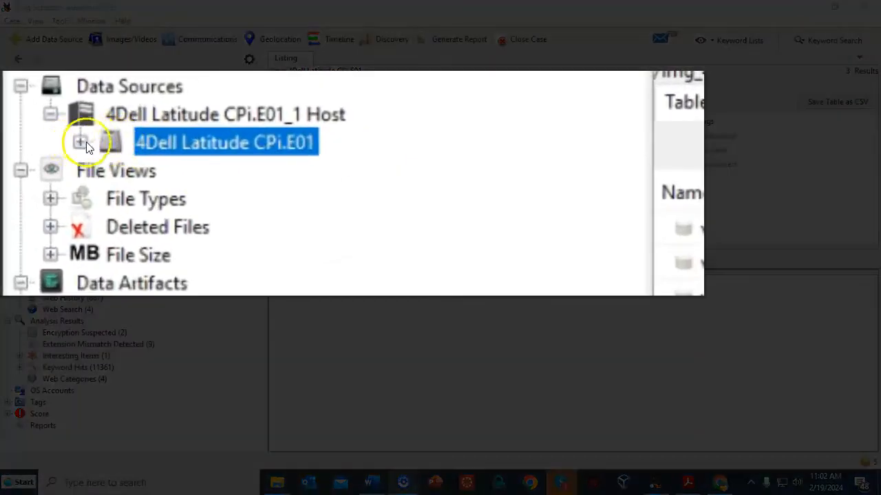
Open vol2's RECYCLER folder in the 4Dell Latitude CPi.E01 image and list the files in its user SID subfolder.
left_click(80, 142)
left_click(295, 204)
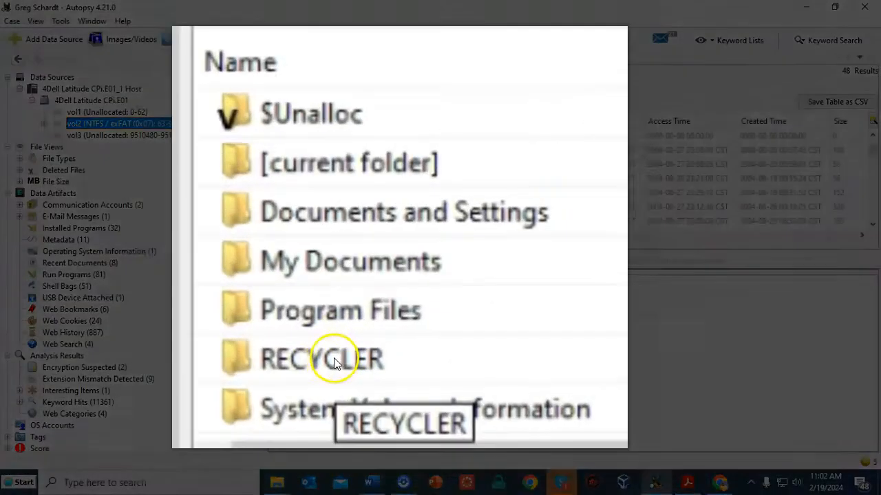
left_click(306, 207)
double_click(306, 206)
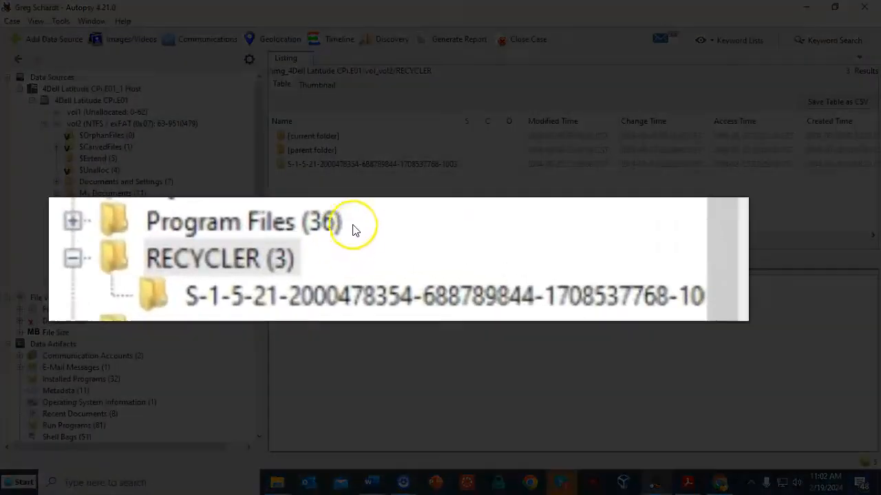
left_click(337, 282)
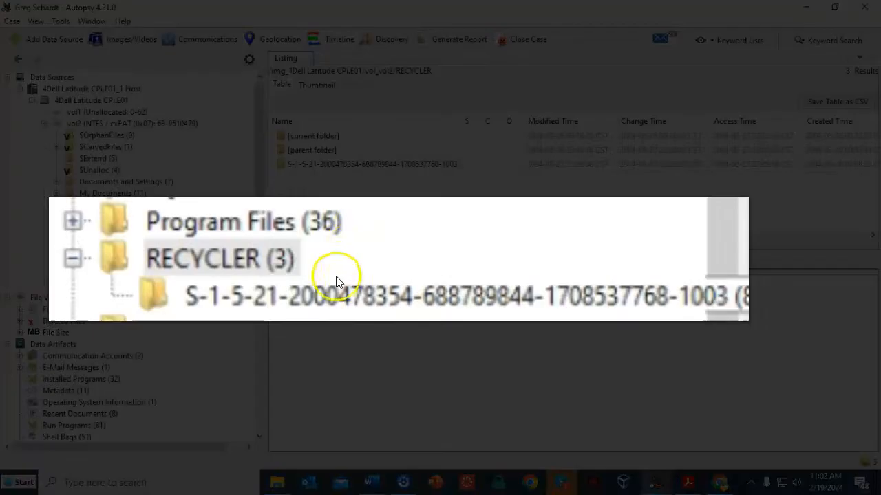
left_click(332, 290)
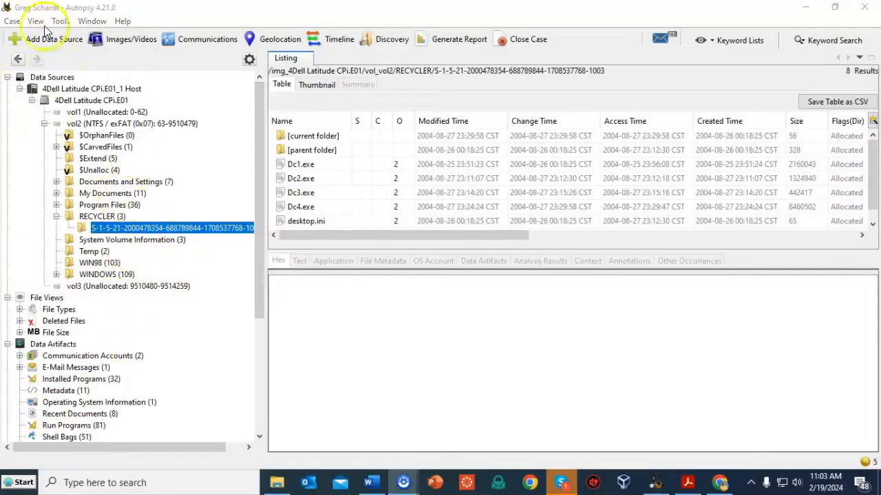
Collapse the 4Dell Latitude CPi.E01 image and list the Interesting Items under Analysis Results.
left_click(32, 100)
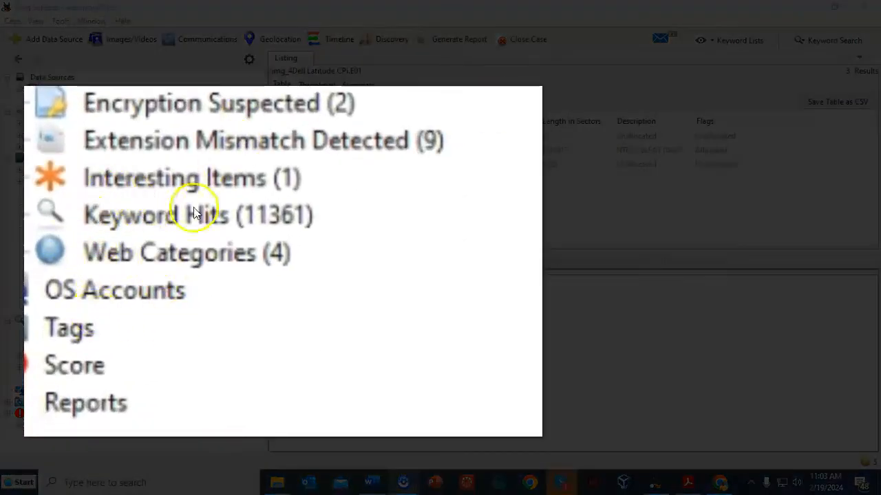
left_click(144, 179)
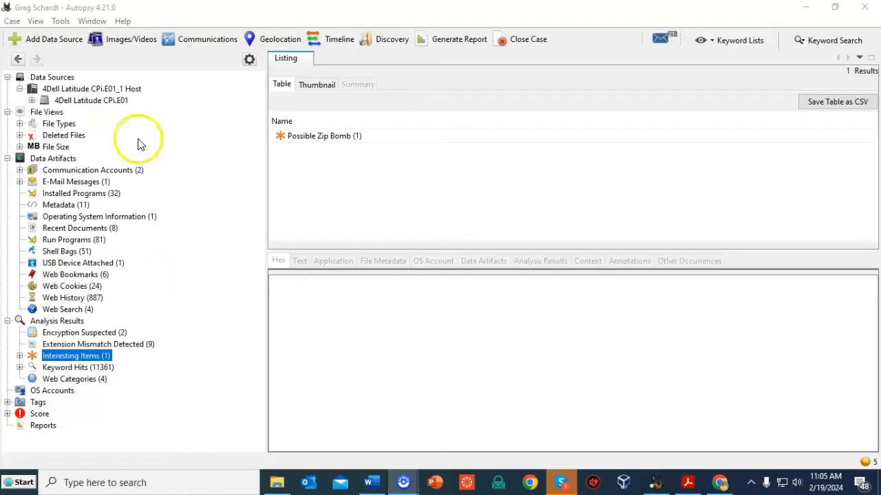
Expand the 4Dell Latitude CPi.E01 image again, list vol2 and open its Program Files folder.
left_click(32, 100)
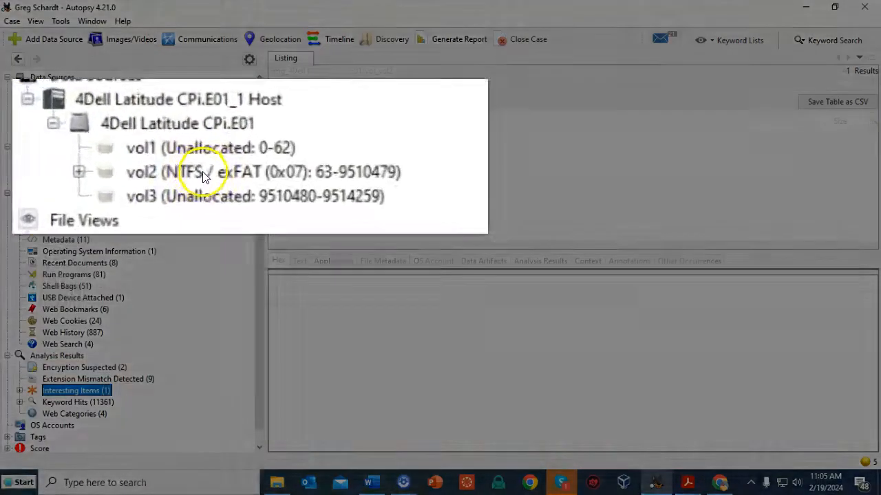
left_click(121, 133)
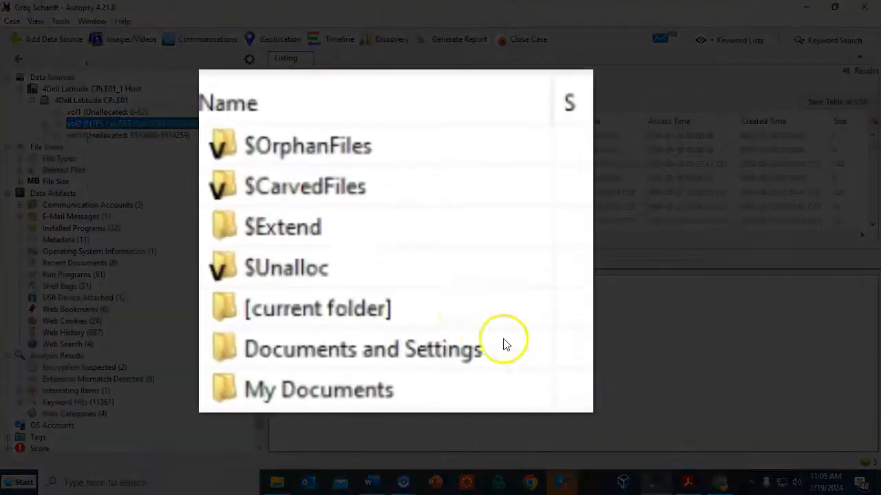
scroll(337, 186, "down", 2)
left_click(317, 148)
double_click(317, 149)
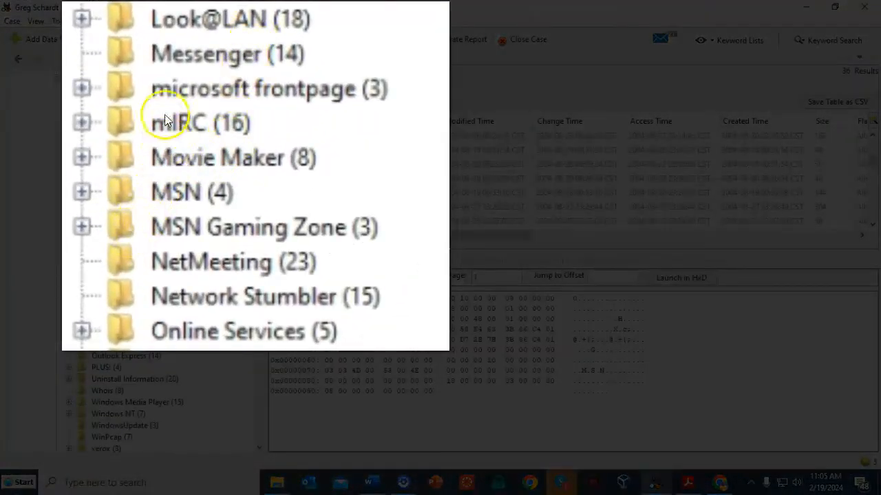
Open the mIRC folder under Program Files and show the extracted text of mirc.ini.
double_click(163, 118)
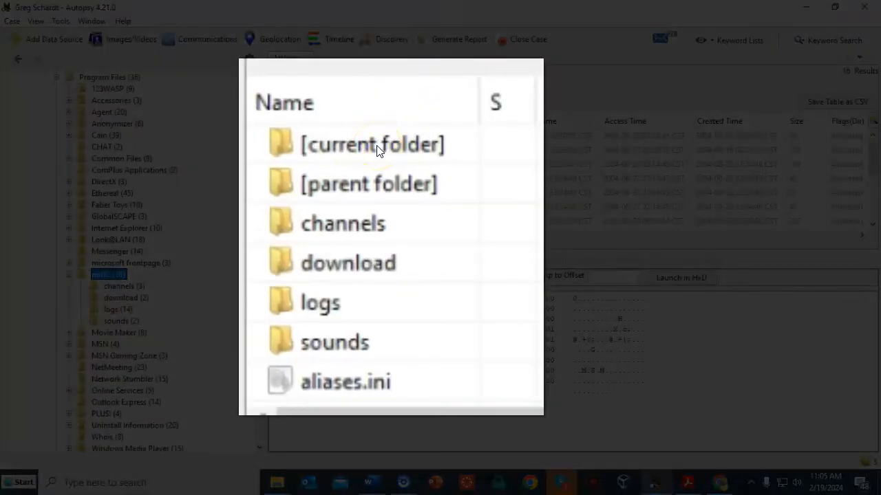
scroll(377, 148, "down", 2)
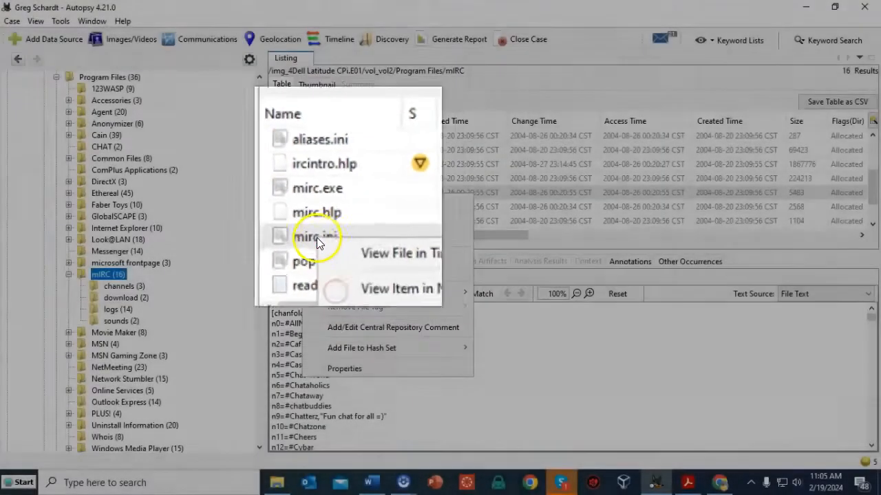
right_click(301, 192)
left_click(299, 193)
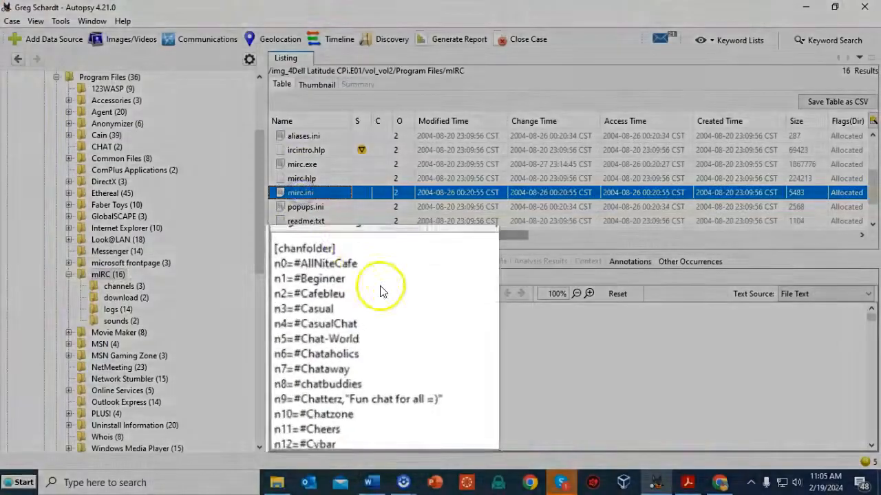
Find the [mirc] section with the chat user settings in mirc.ini and highlight its heading.
scroll(410, 325, "down", 15)
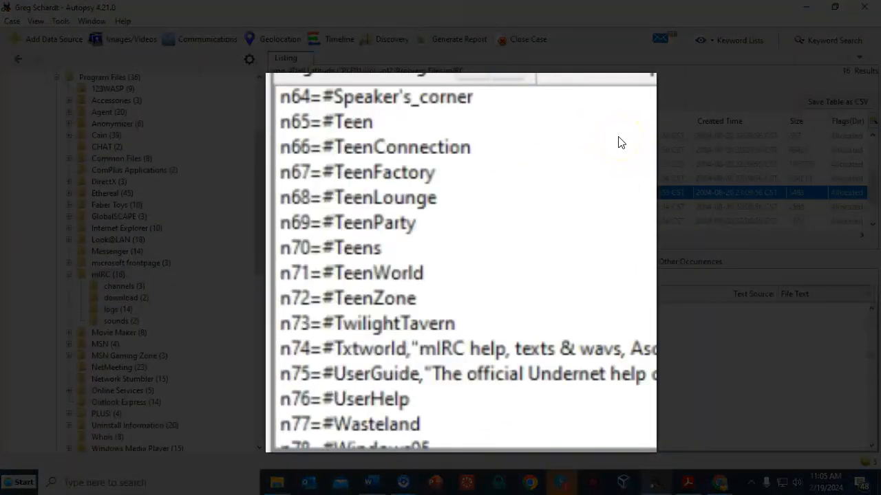
scroll(621, 142, "down", 10)
scroll(621, 142, "up", 5)
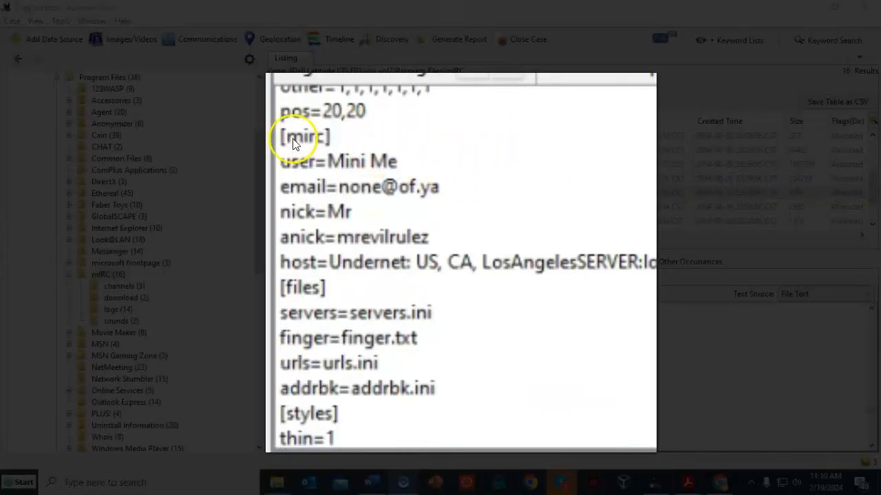
left_click_drag(292, 141, 329, 139)
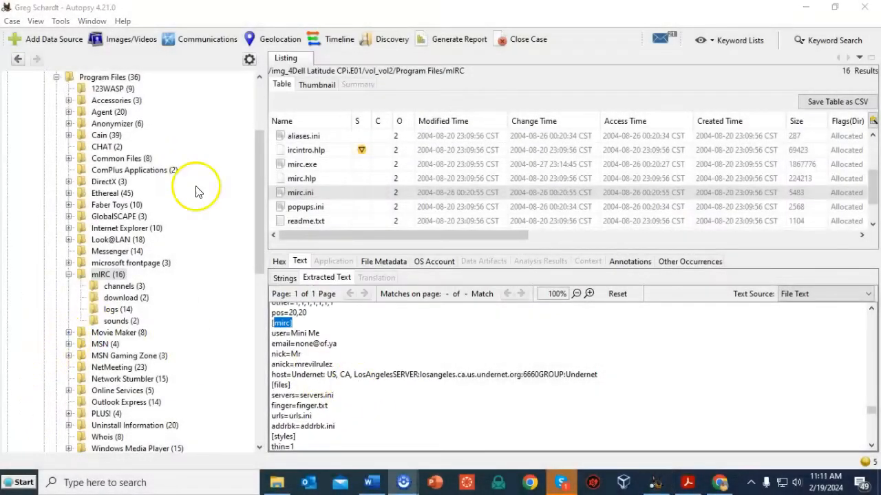
Return to vol2 in the 4Dell Latitude CPi.E01 image and open the suspect's profile folder under Documents and Settings.
left_click_drag(257, 246, 258, 177)
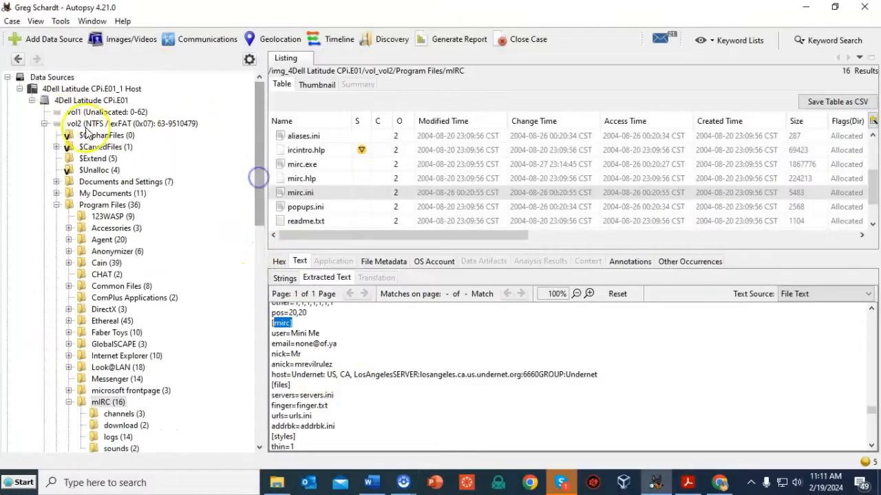
left_click(32, 99)
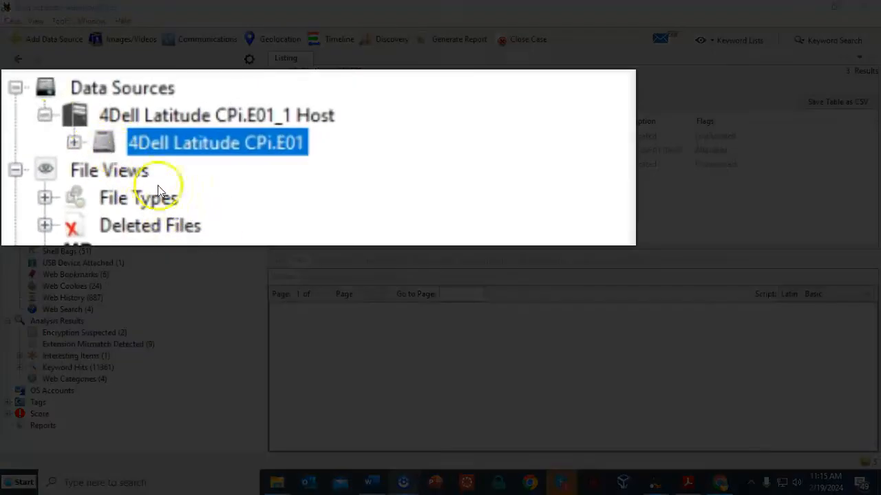
left_click(73, 142)
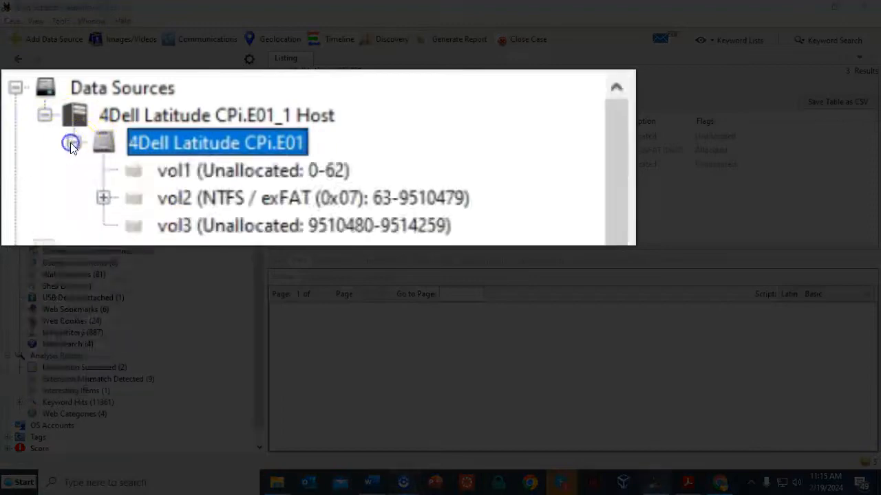
left_click(99, 123)
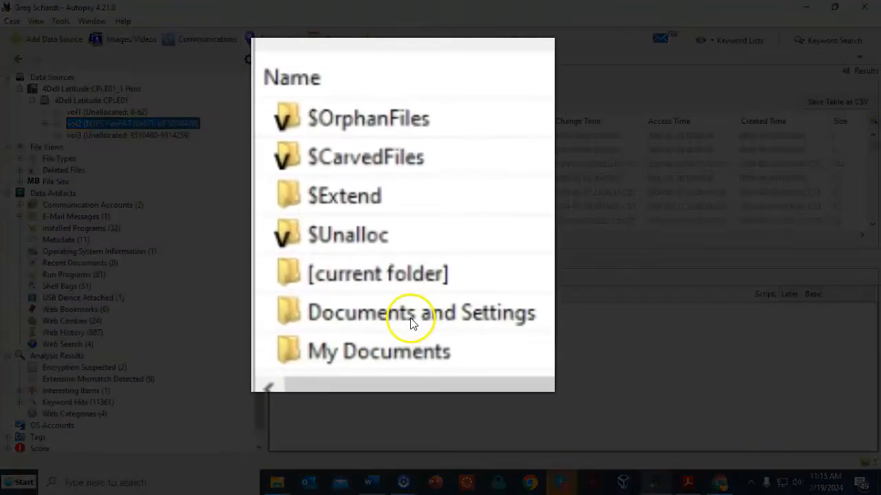
double_click(412, 322)
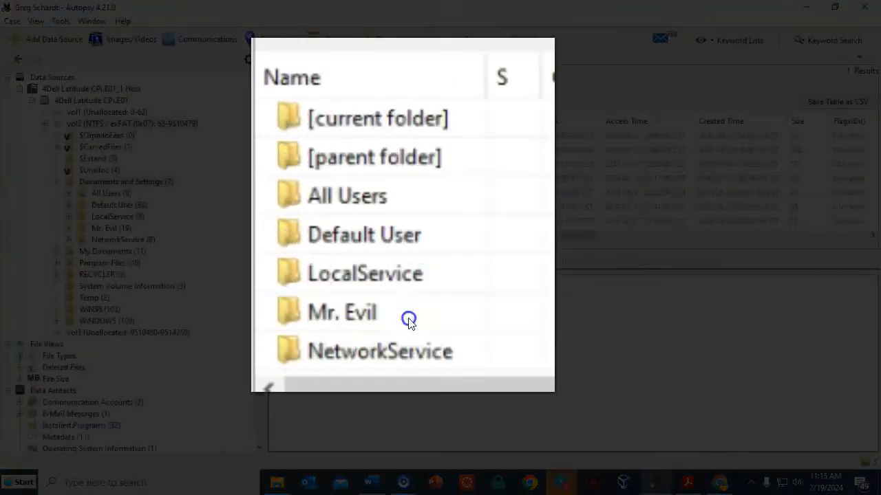
double_click(351, 321)
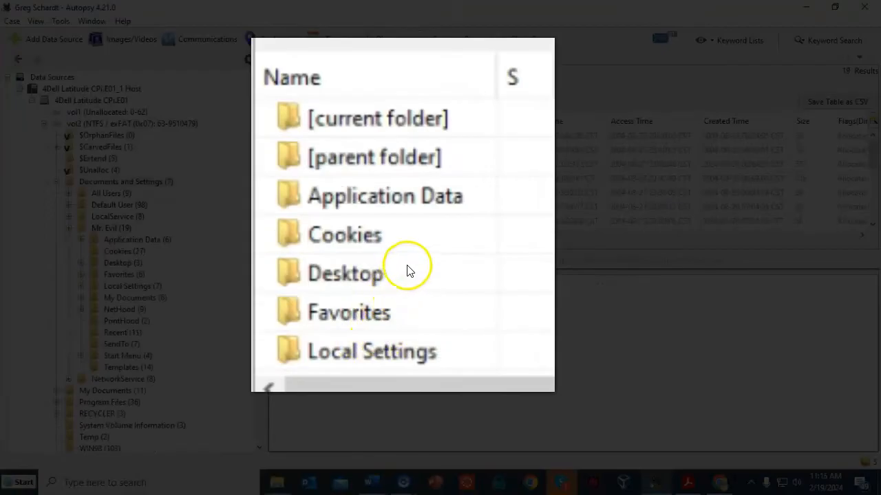
Select the interception file in the suspect's profile folder and examine the captured HTTP request in its text.
scroll(408, 268, "down", 2)
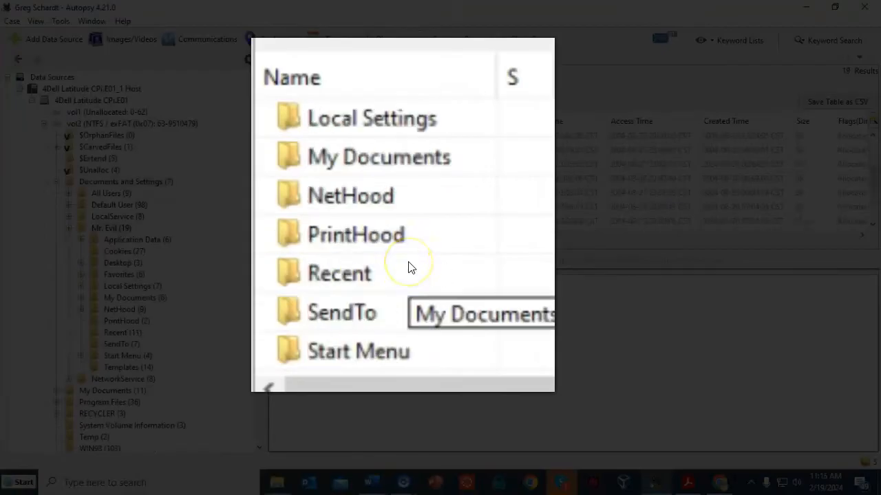
scroll(408, 268, "down", 1)
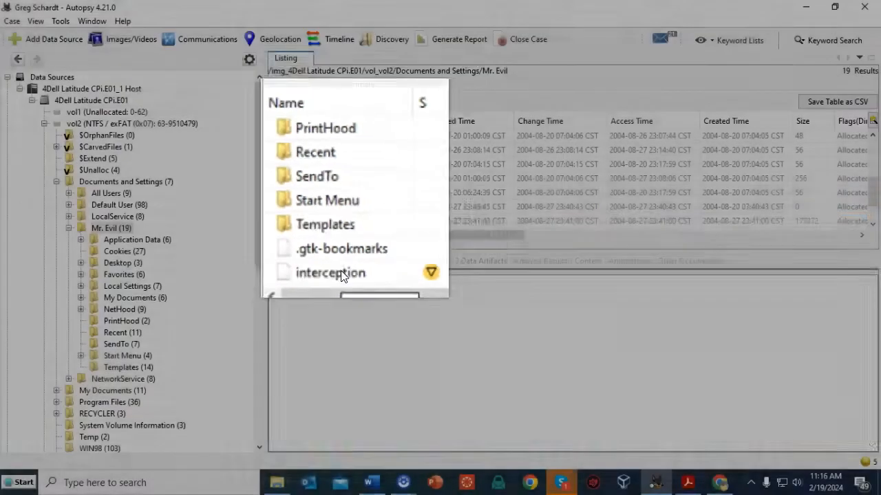
left_click(313, 220)
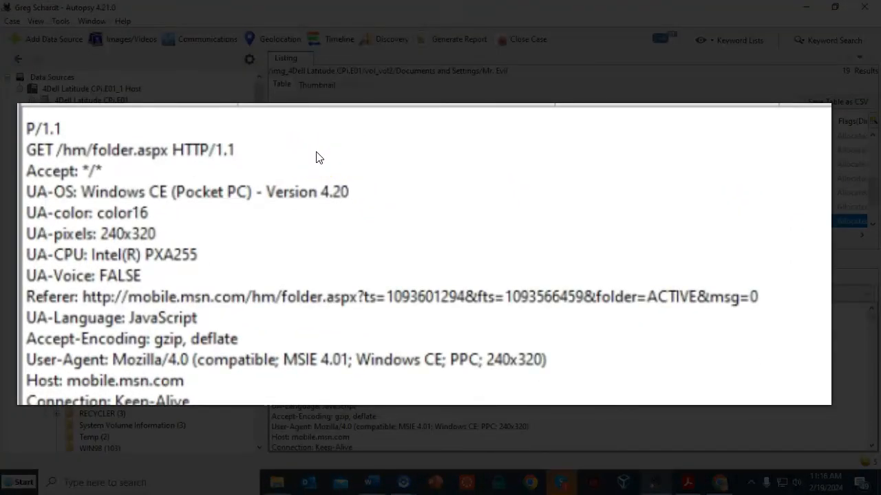
left_click(577, 271)
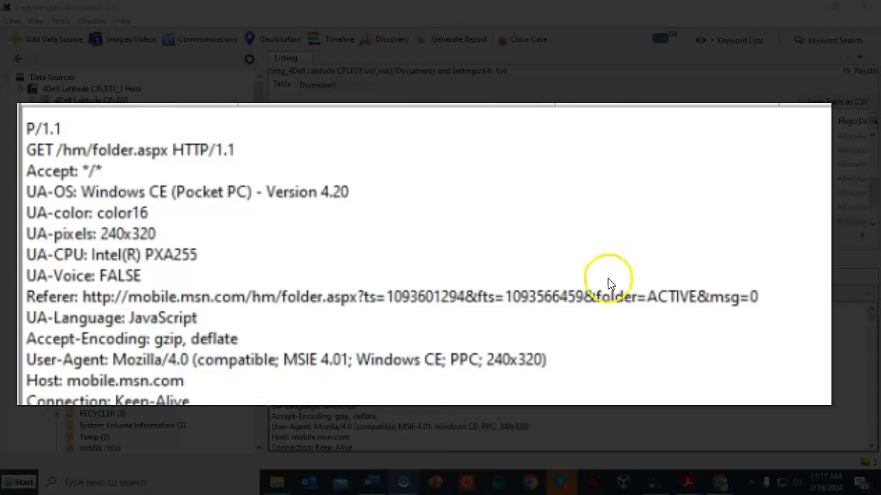
left_click(871, 447)
left_click(871, 447)
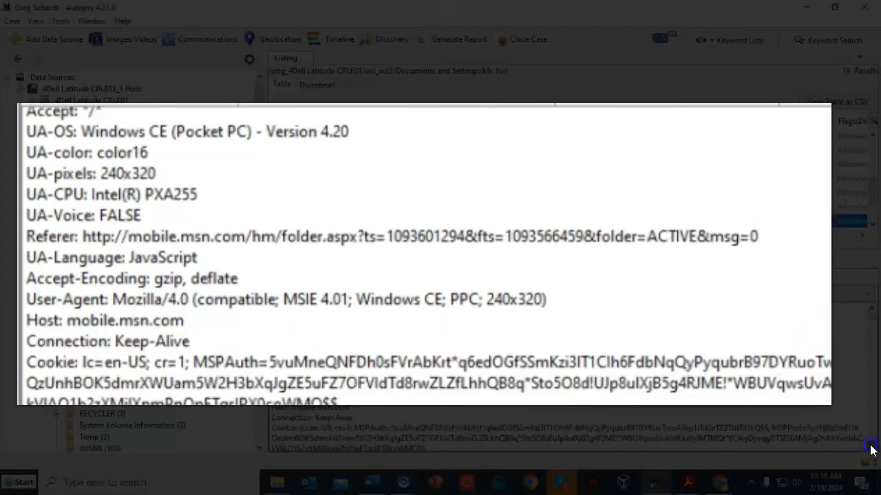
left_click(871, 447)
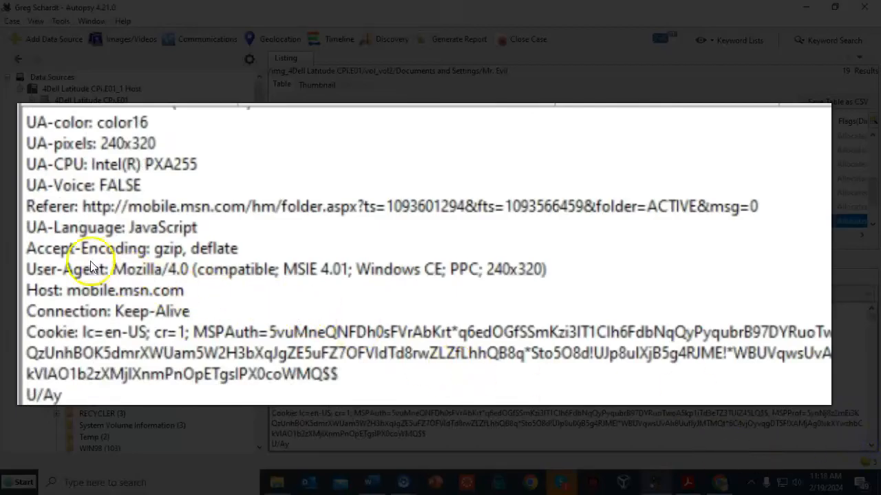